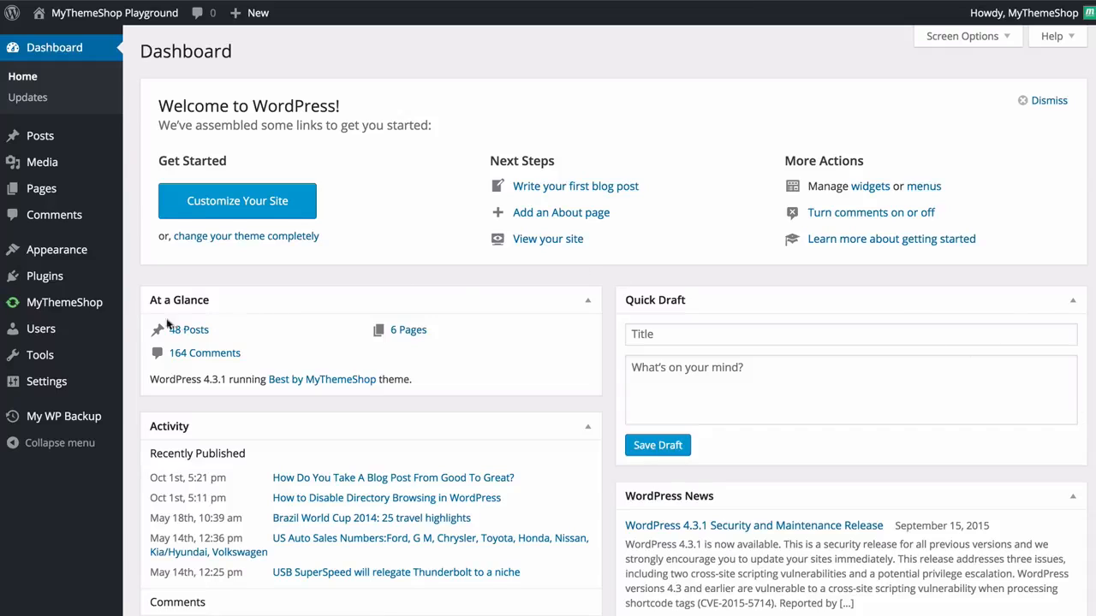
- Open the Available Tools page and add the Press This bookmarklet to the browser's bookmarks bar
{"action": "mouse_move", "coordinate": [85, 366]}
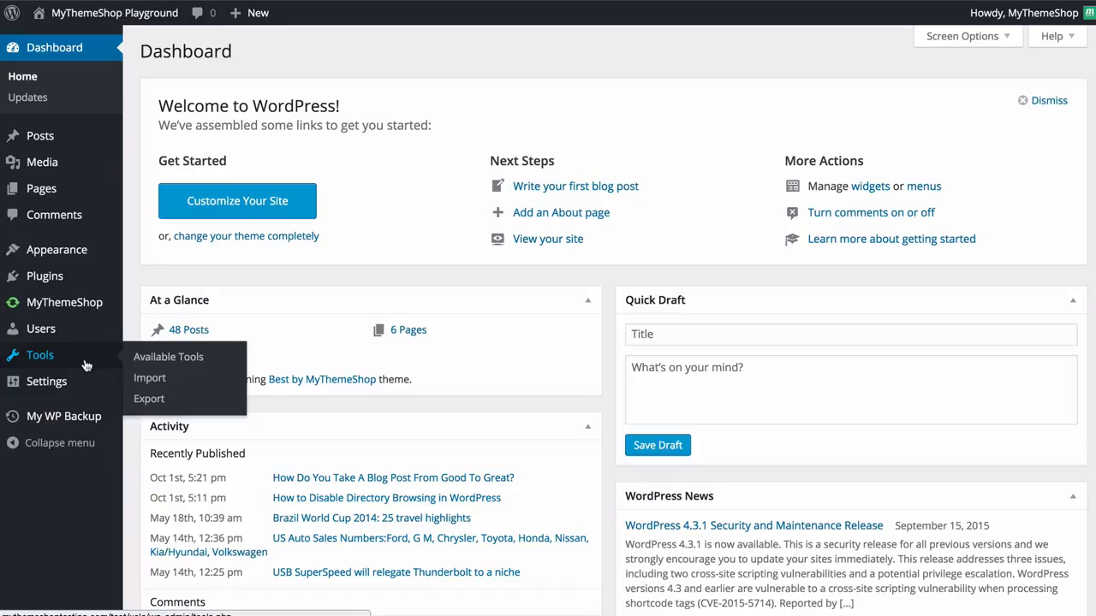
{"action": "left_click", "coordinate": [140, 361]}
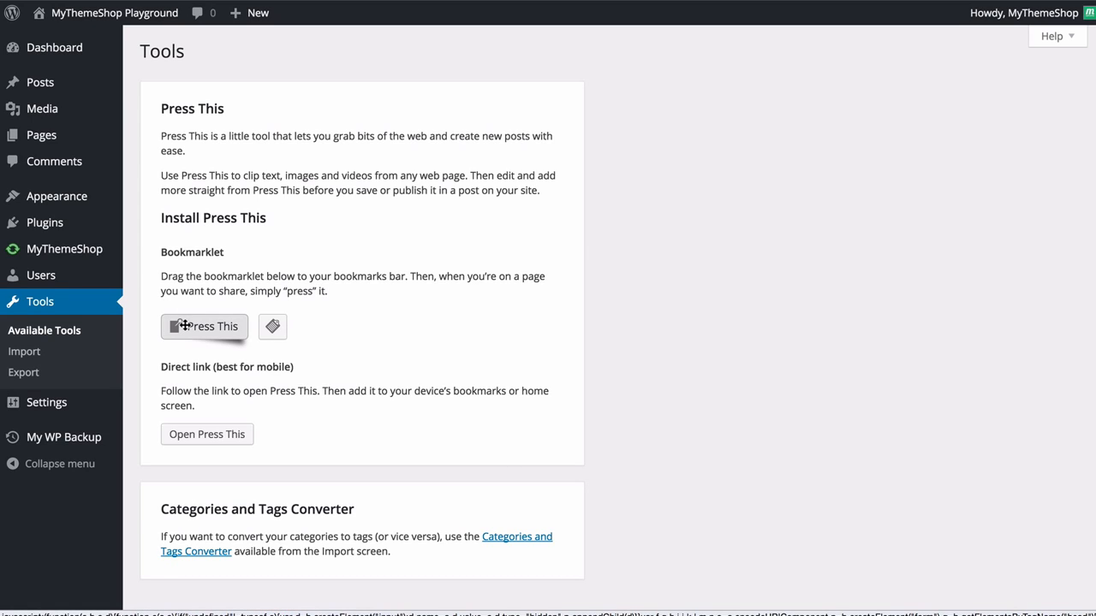
{"action": "key", "text": "super+shift+b"}
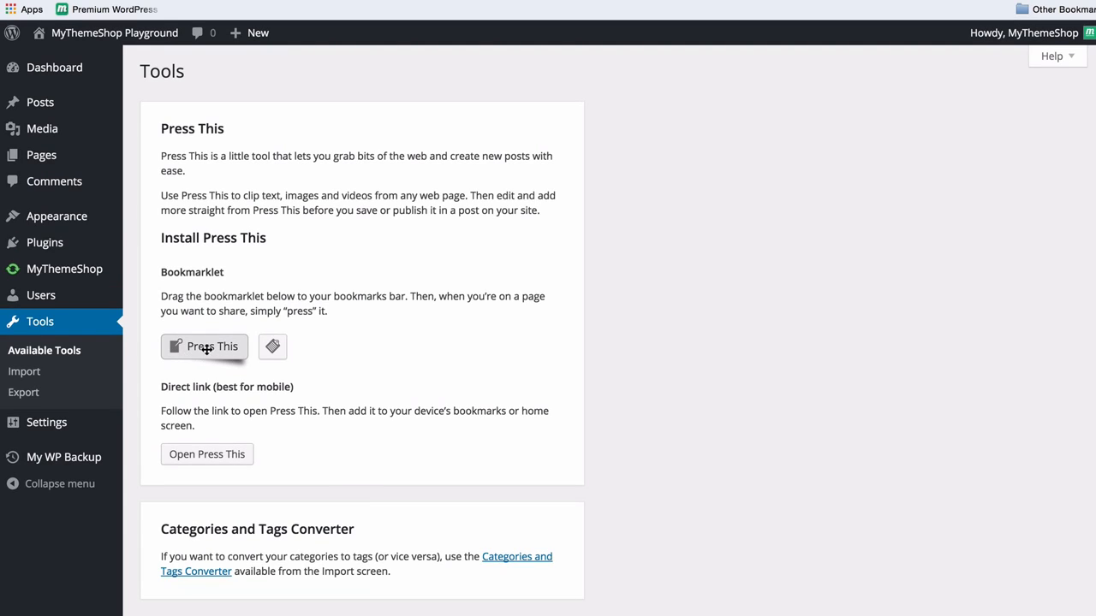
{"action": "left_click_drag", "start_coordinate": [206, 348], "coordinate": [210, 10]}
- Open the article "How to Prevent WordPress from Generating Image Sizes" and clip it with the Press This bookmarklet
{"action": "left_click", "coordinate": [478, 228]}
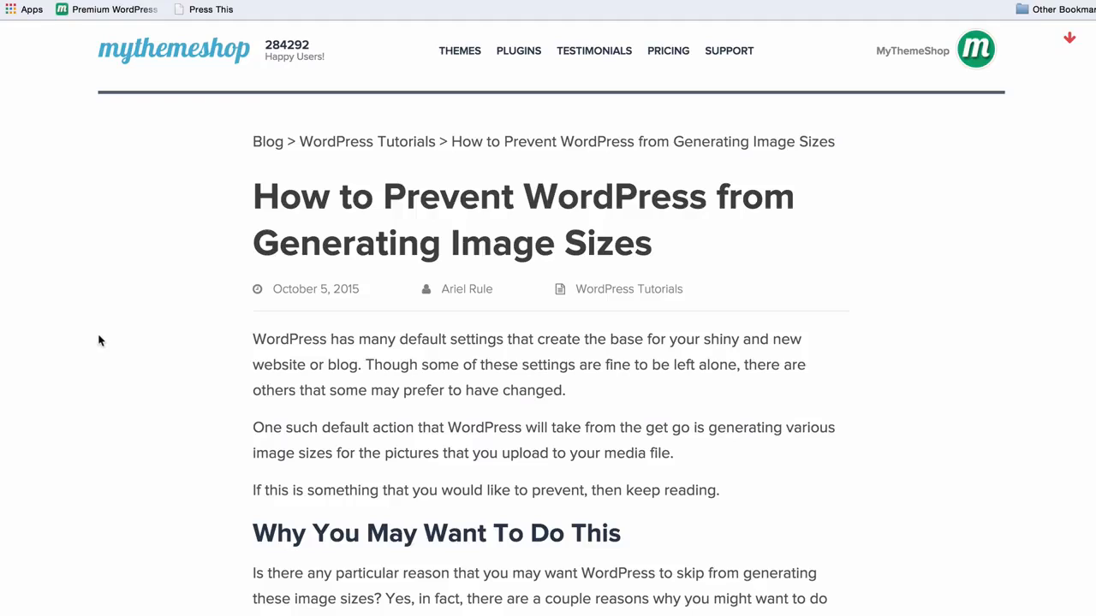
{"action": "left_click", "coordinate": [208, 14]}
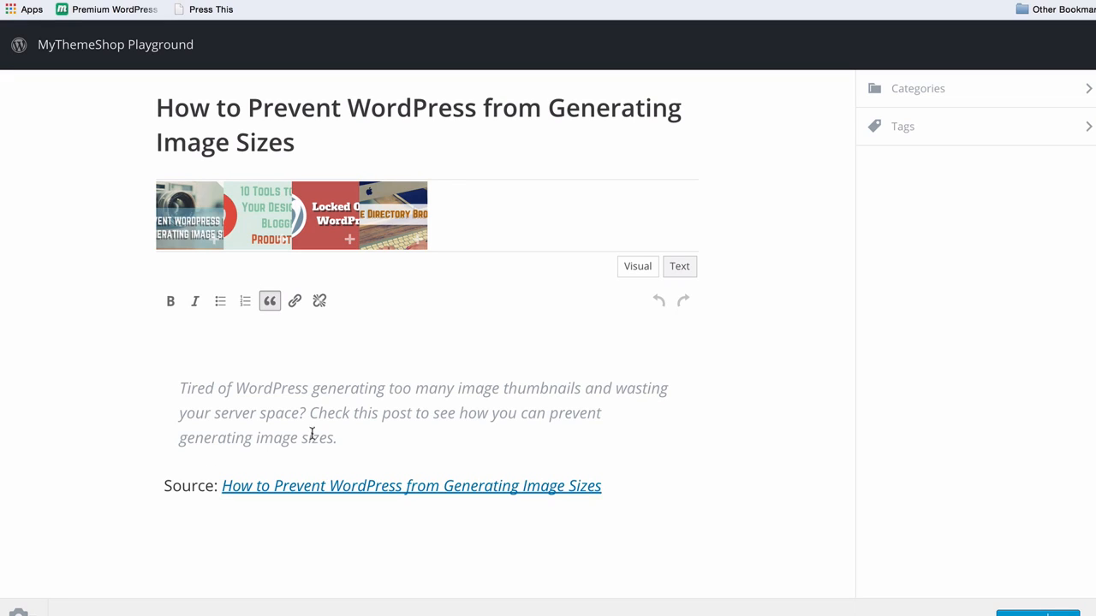
- Add the line "Loved this!" below the quotation as unquoted text and make it bold
{"action": "left_click", "coordinate": [392, 438]}
{"action": "key", "text": "Return"}
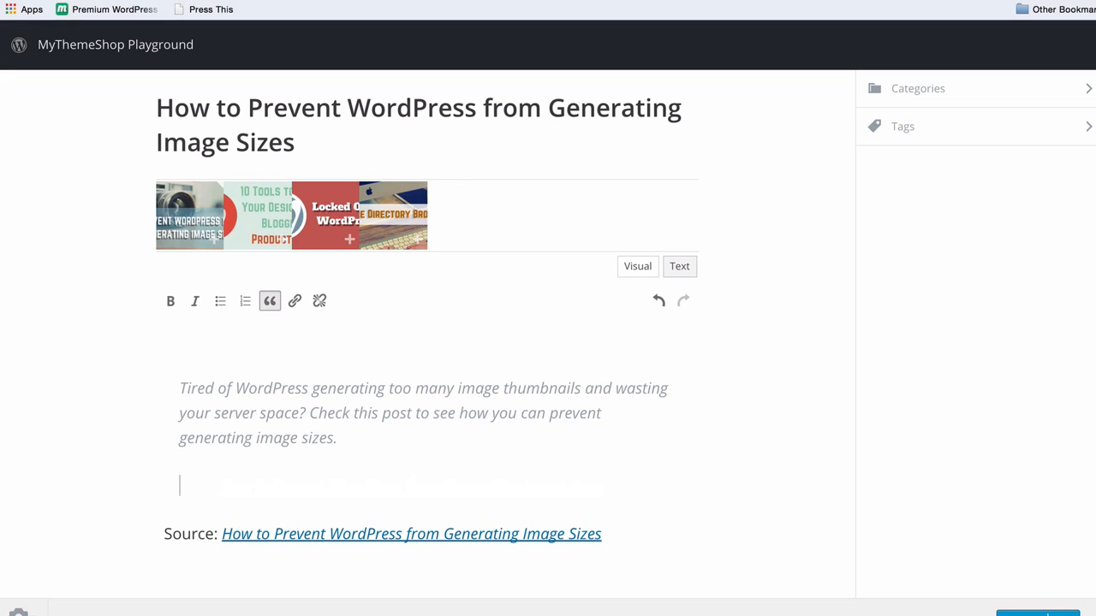
{"action": "left_click", "coordinate": [270, 308]}
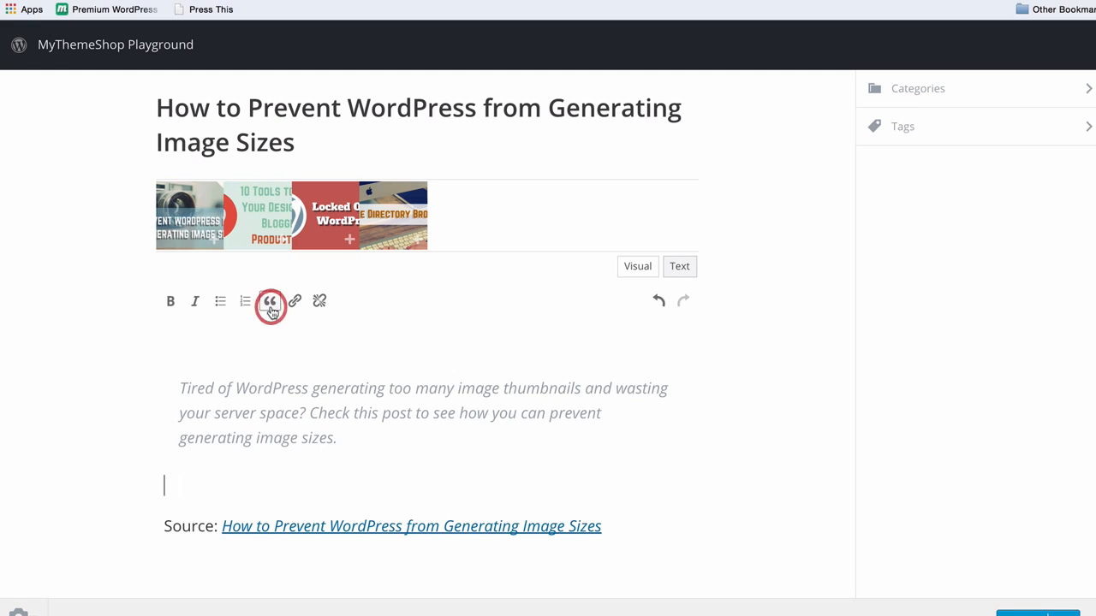
{"action": "type", "text": "Loved this!"}
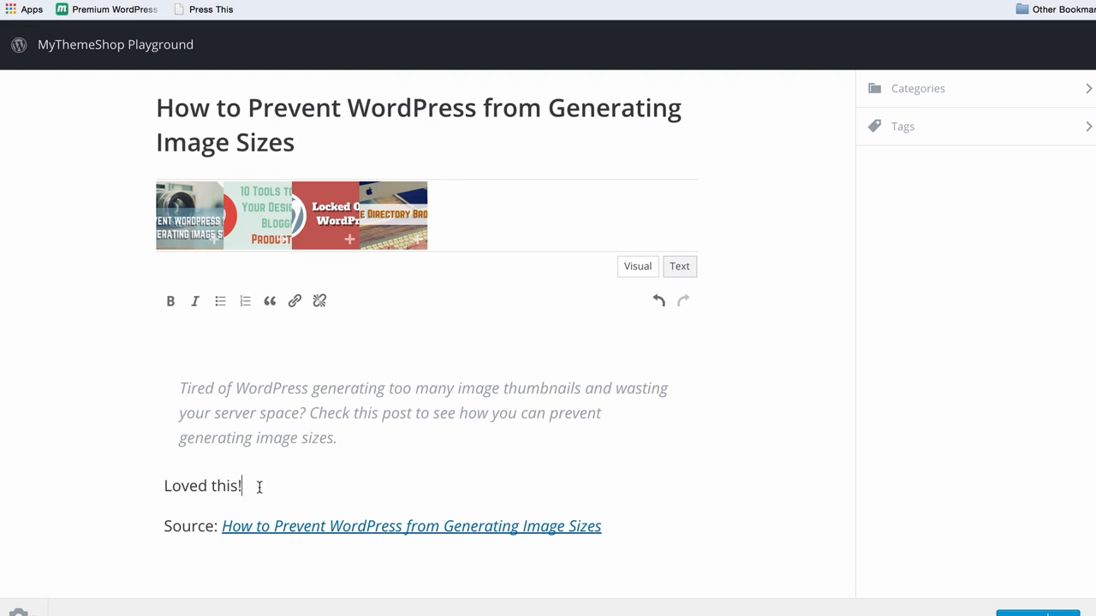
{"action": "left_click_drag", "start_coordinate": [259, 487], "coordinate": [108, 488]}
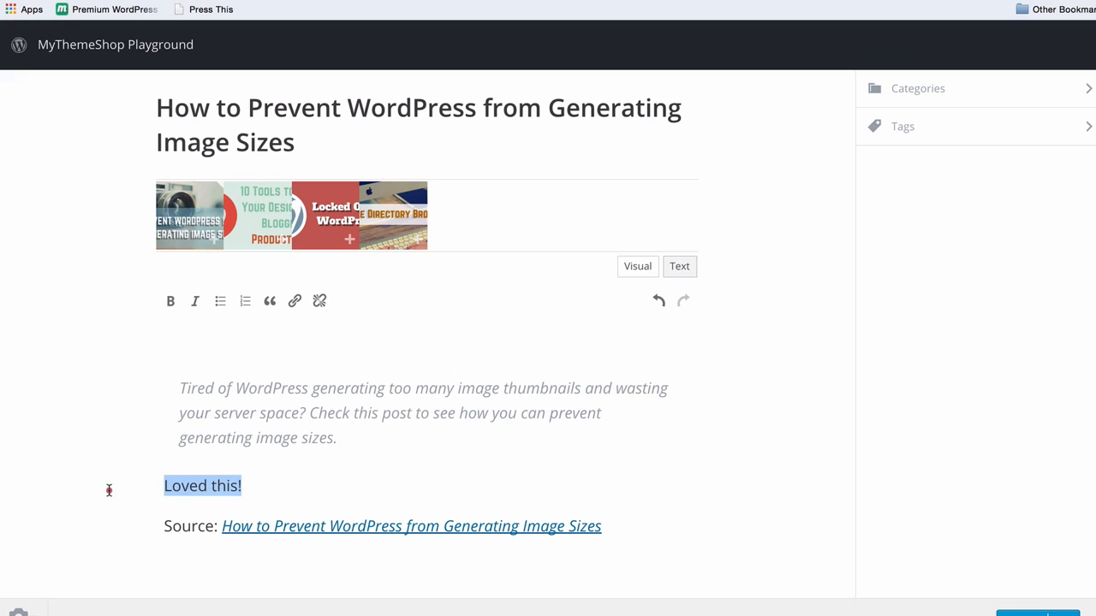
{"action": "left_click", "coordinate": [170, 300]}
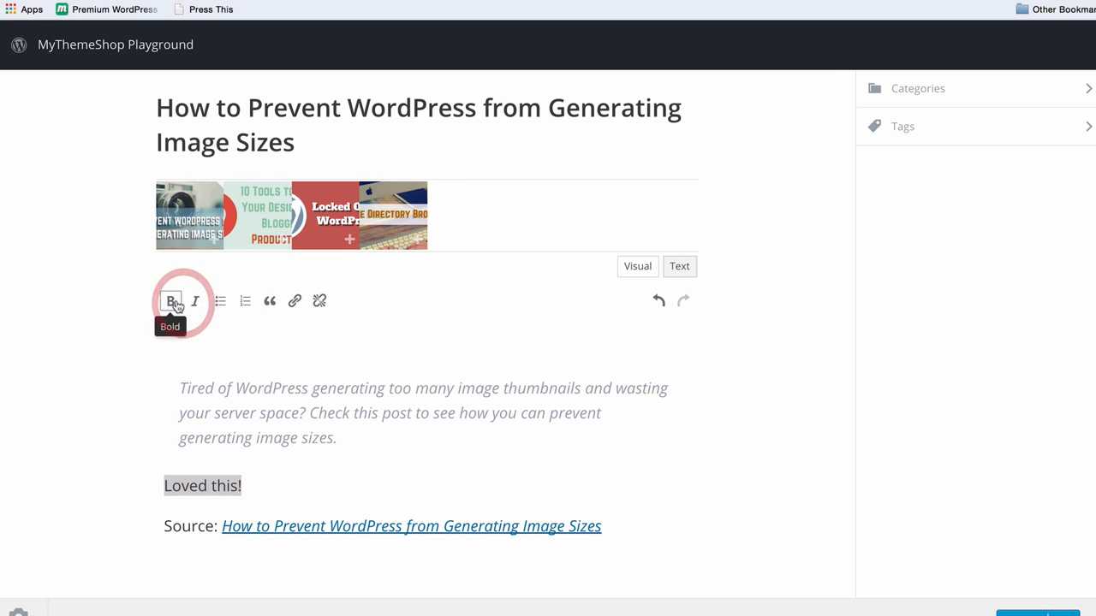
{"action": "left_click", "coordinate": [288, 478]}
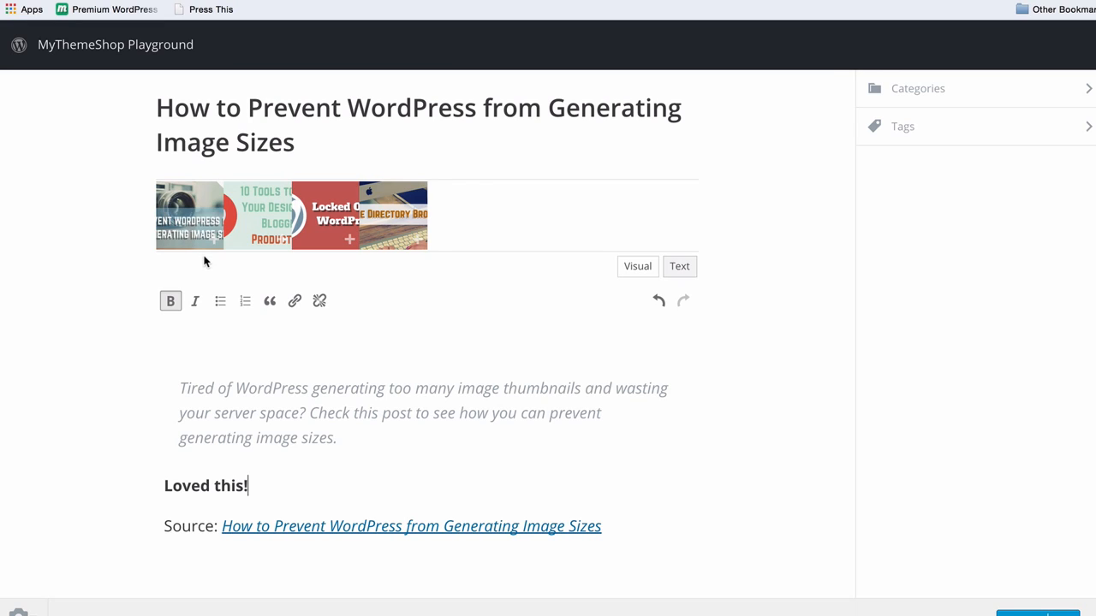
- Insert the article's first suggested image, the camera picture, on a new line below "Loved this!"
{"action": "key", "text": "Return"}
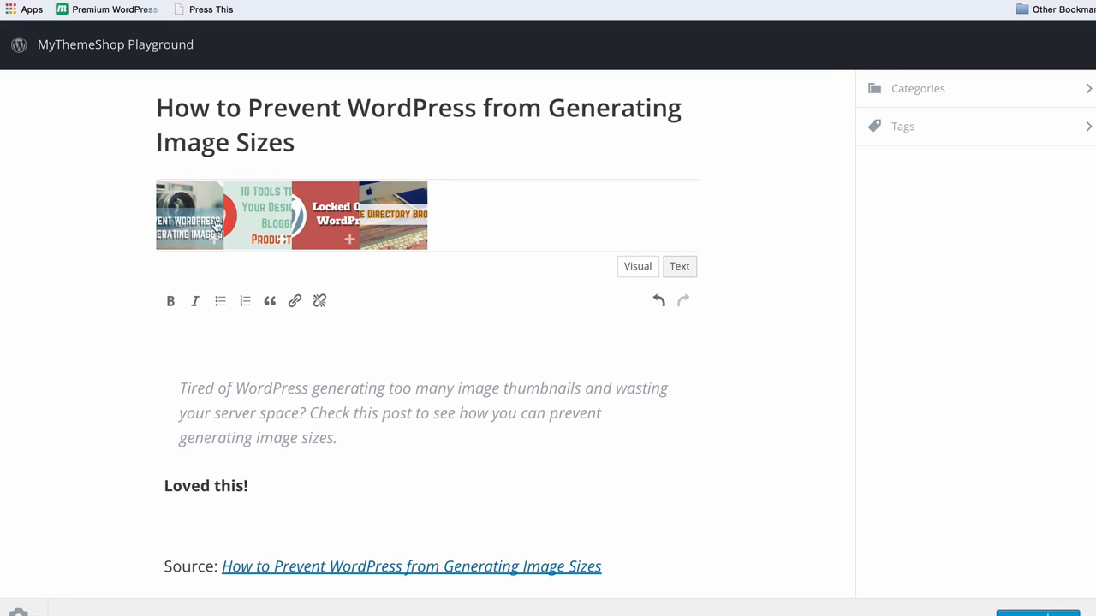
{"action": "left_click", "coordinate": [189, 227]}
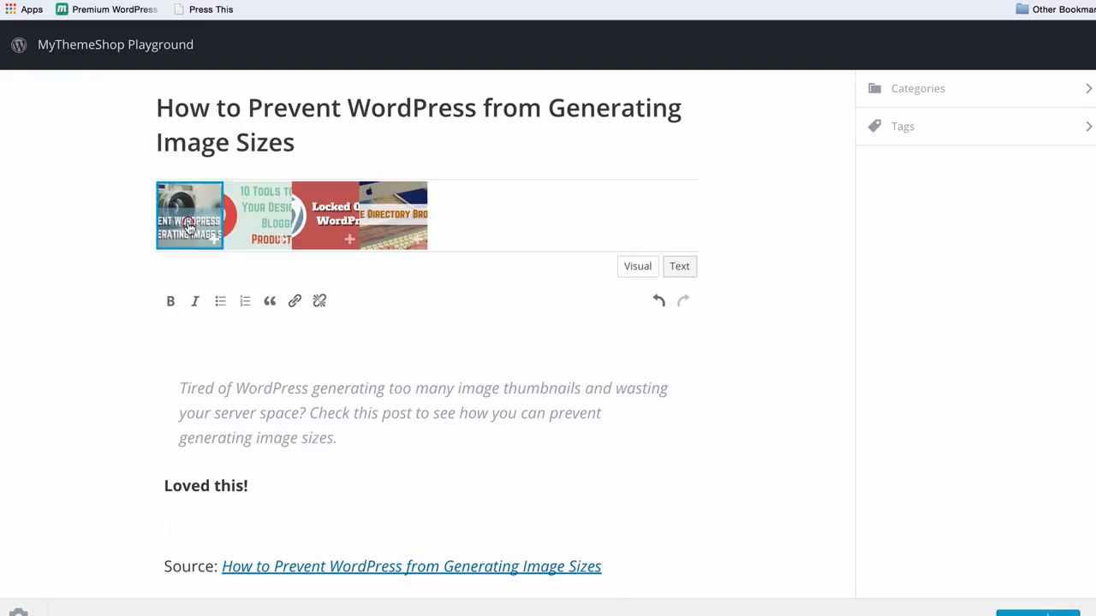
{"action": "scroll", "coordinate": [368, 417], "scroll_direction": "down", "scroll_amount": 4}
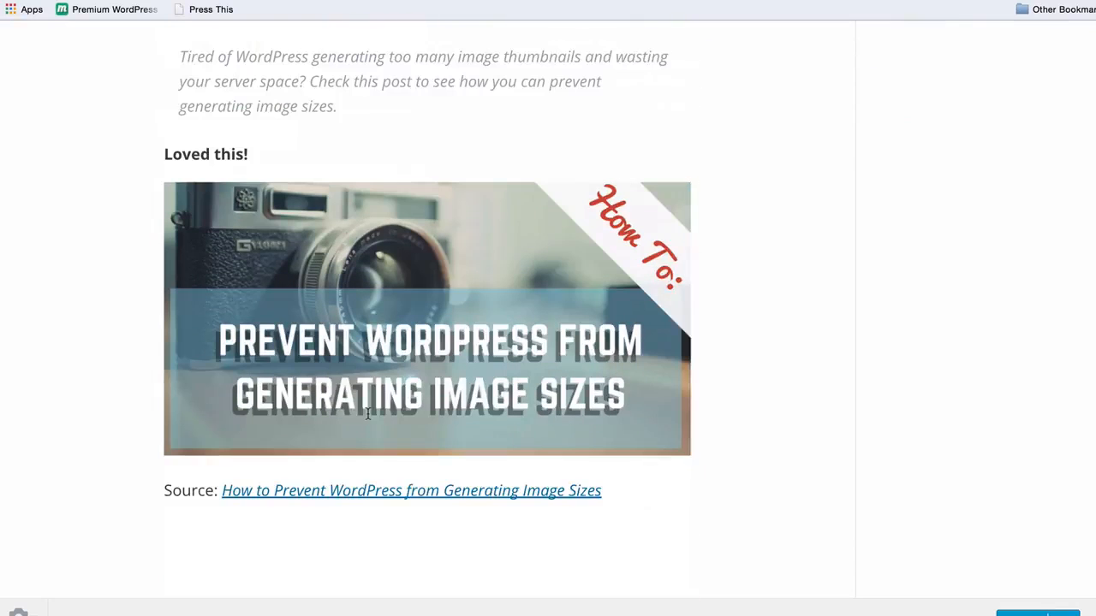
- Review the inserted camera picture's image details and close them without making changes
{"action": "left_click", "coordinate": [443, 383]}
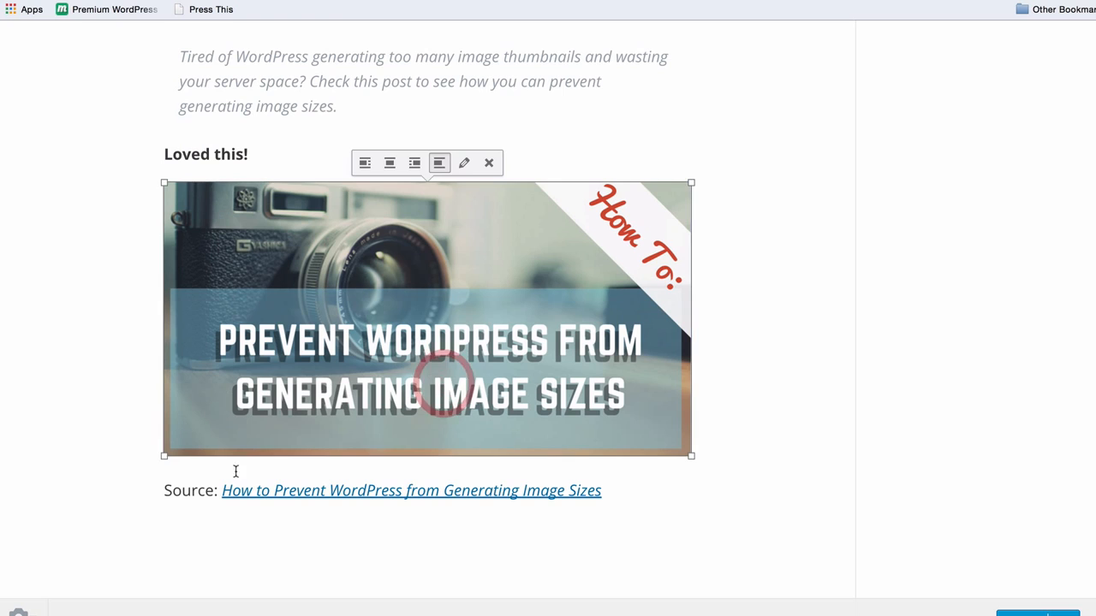
{"action": "left_click", "coordinate": [460, 164]}
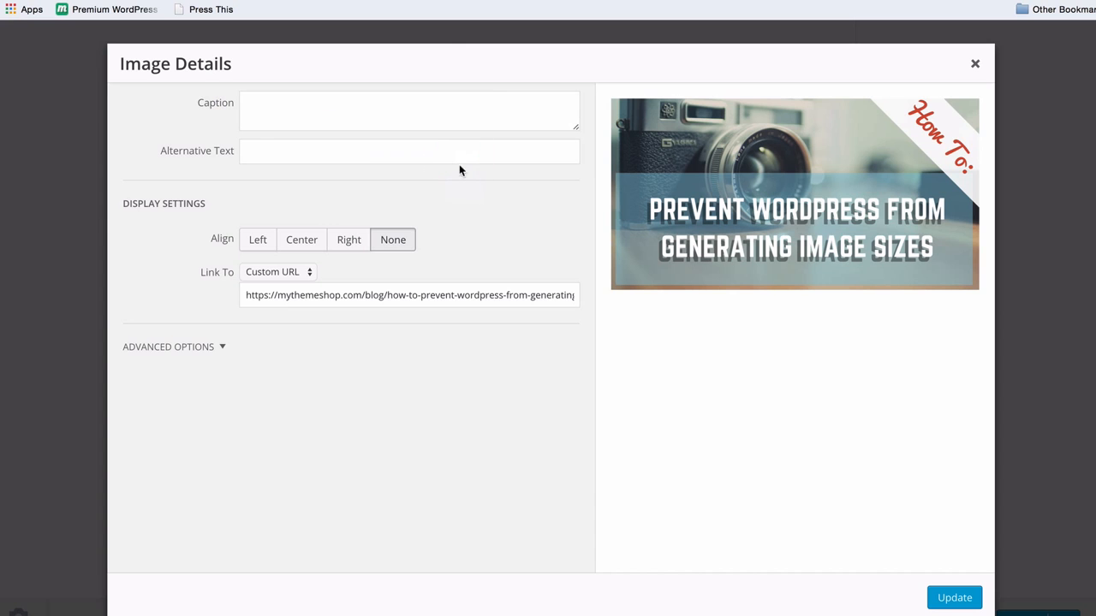
{"action": "left_click", "coordinate": [974, 63]}
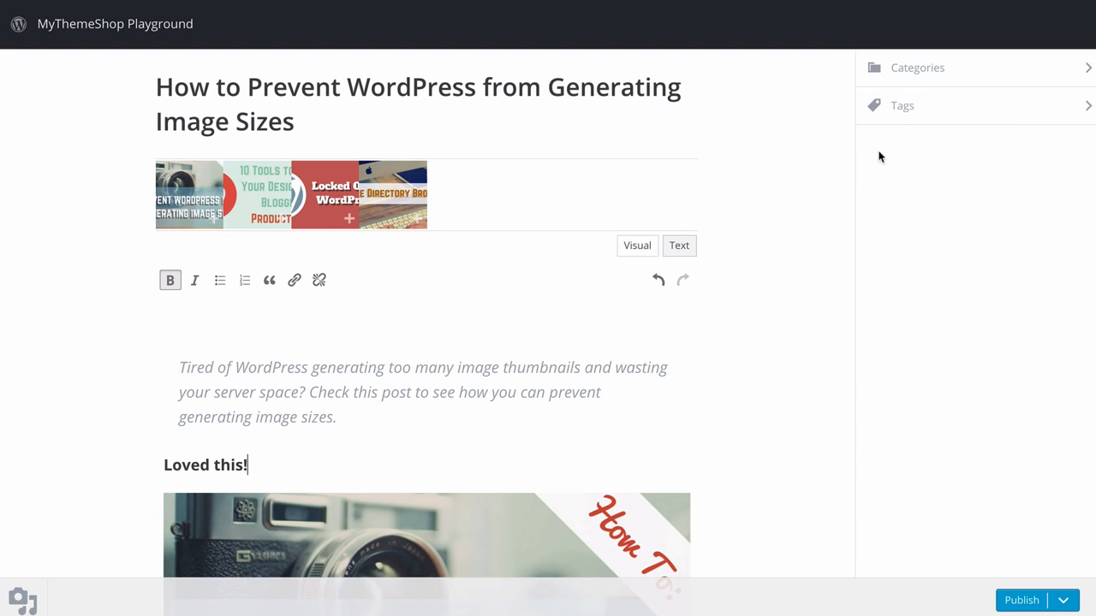
- Assign the Awesome category to the post and return to the post options
{"action": "left_click", "coordinate": [899, 74]}
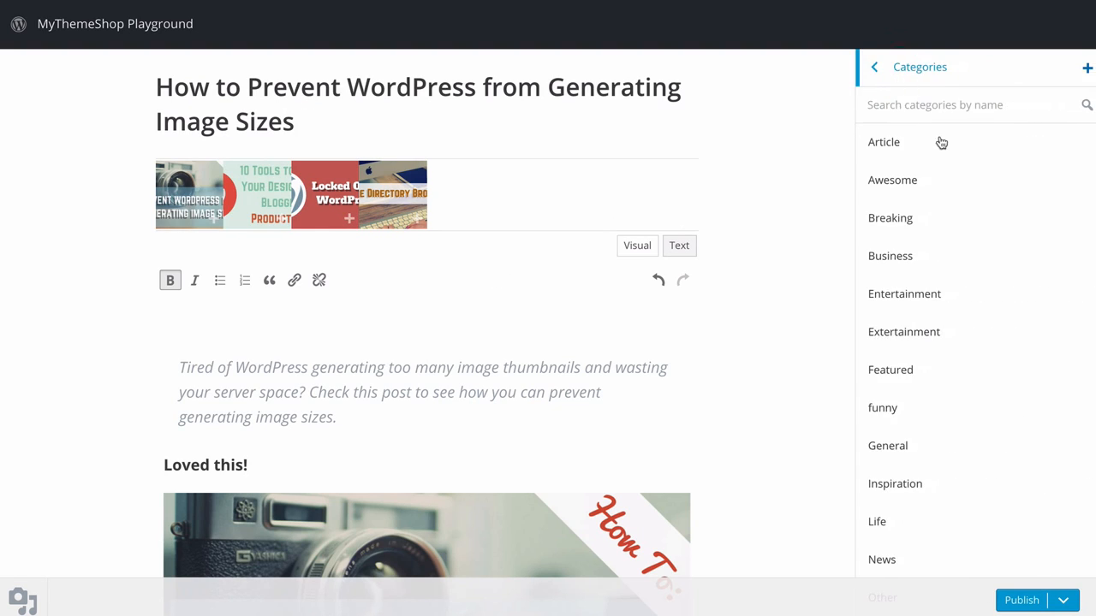
{"action": "scroll", "coordinate": [942, 257], "scroll_direction": "down", "scroll_amount": 5}
{"action": "scroll", "coordinate": [942, 249], "scroll_direction": "up", "scroll_amount": 5}
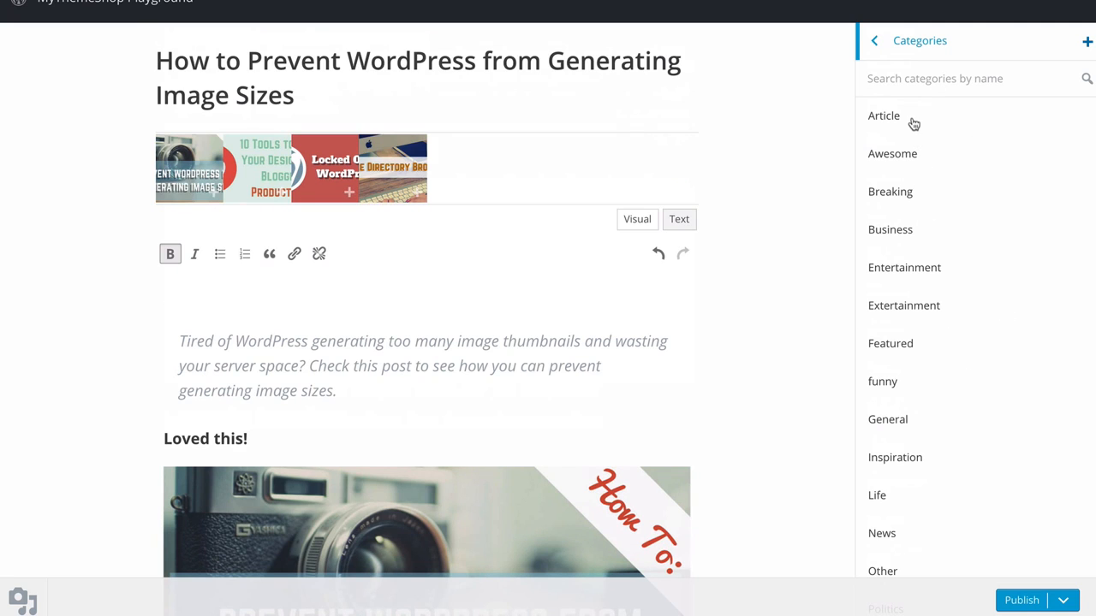
{"action": "left_click", "coordinate": [892, 159]}
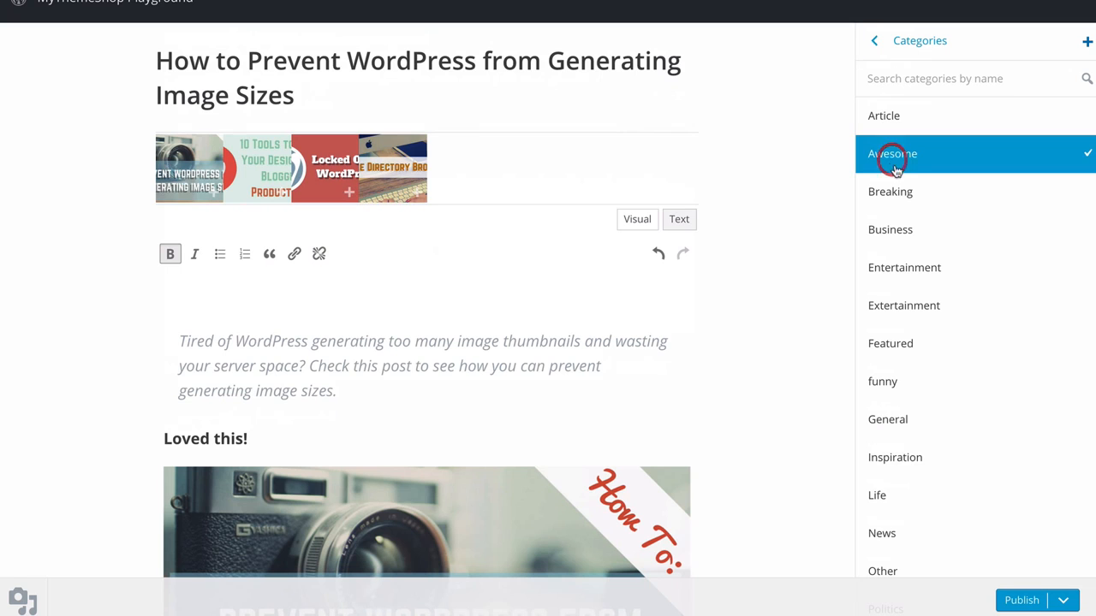
{"action": "left_click", "coordinate": [874, 41]}
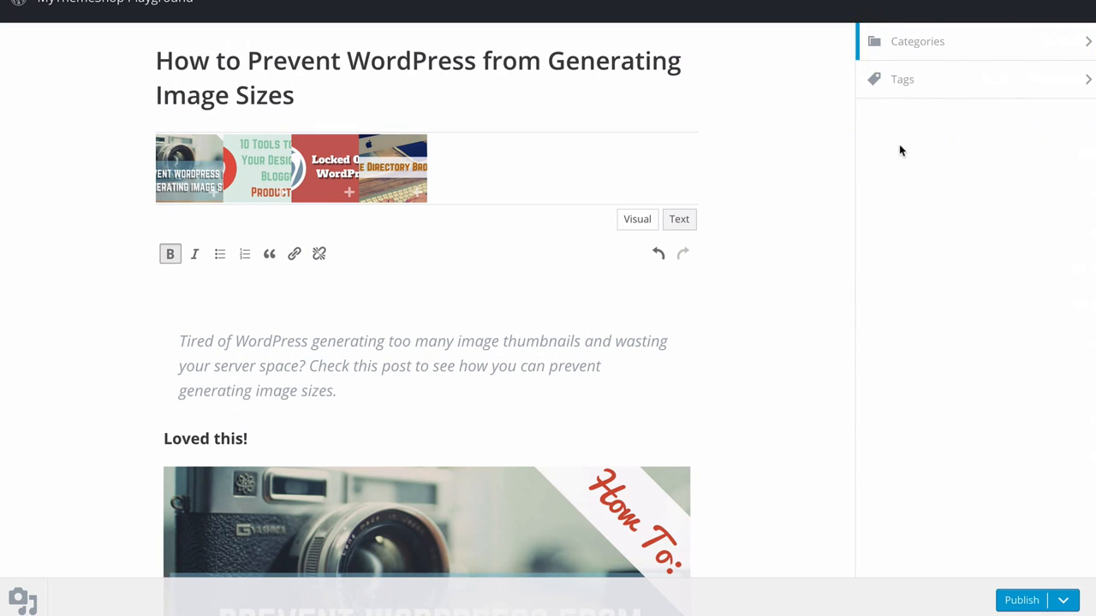
- Add the tags Buzz and blogging to the post from the most used tags
{"action": "left_click", "coordinate": [899, 77]}
{"action": "left_click", "coordinate": [950, 154]}
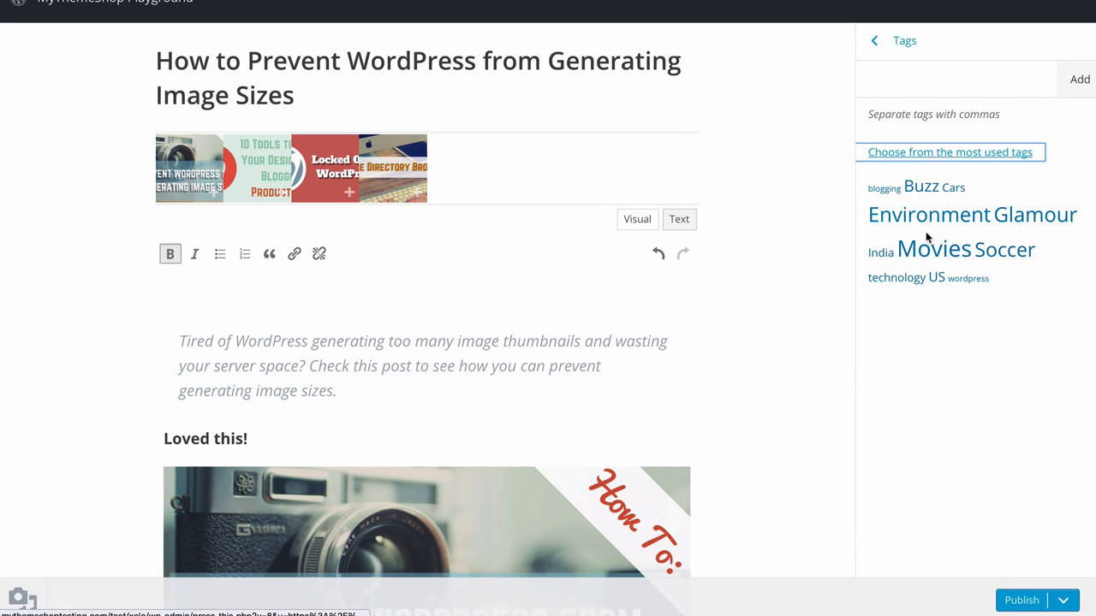
{"action": "left_click", "coordinate": [927, 187]}
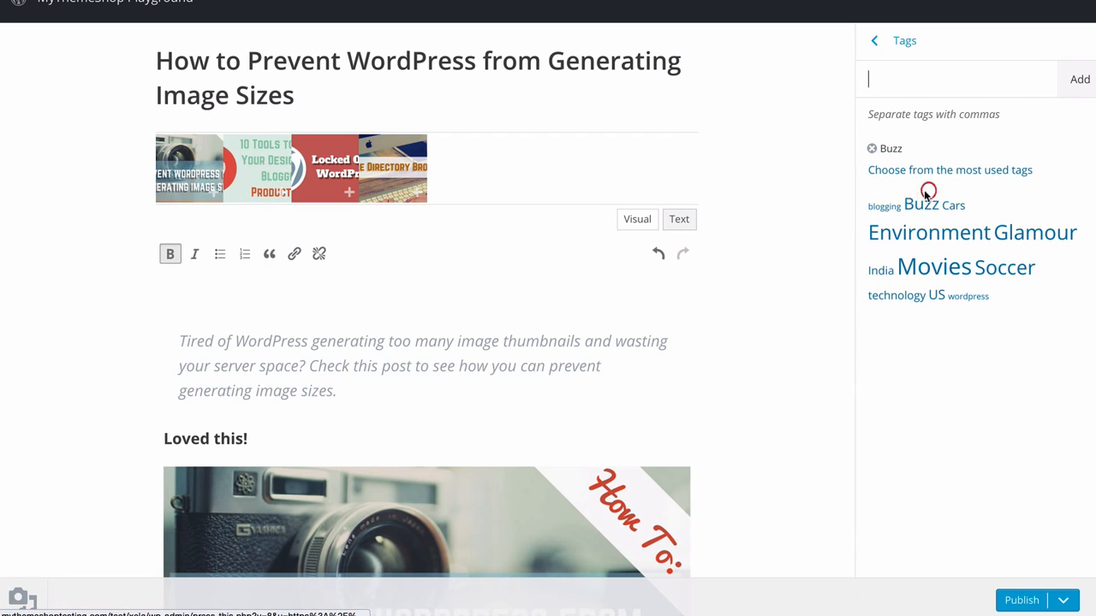
{"action": "left_click", "coordinate": [881, 206]}
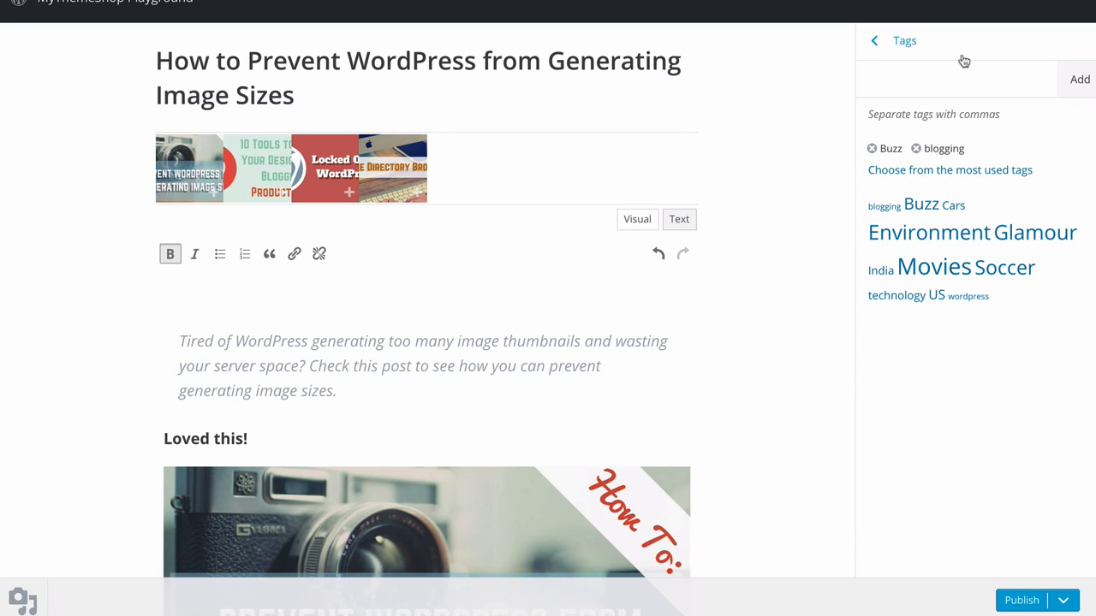
{"action": "left_click", "coordinate": [875, 43]}
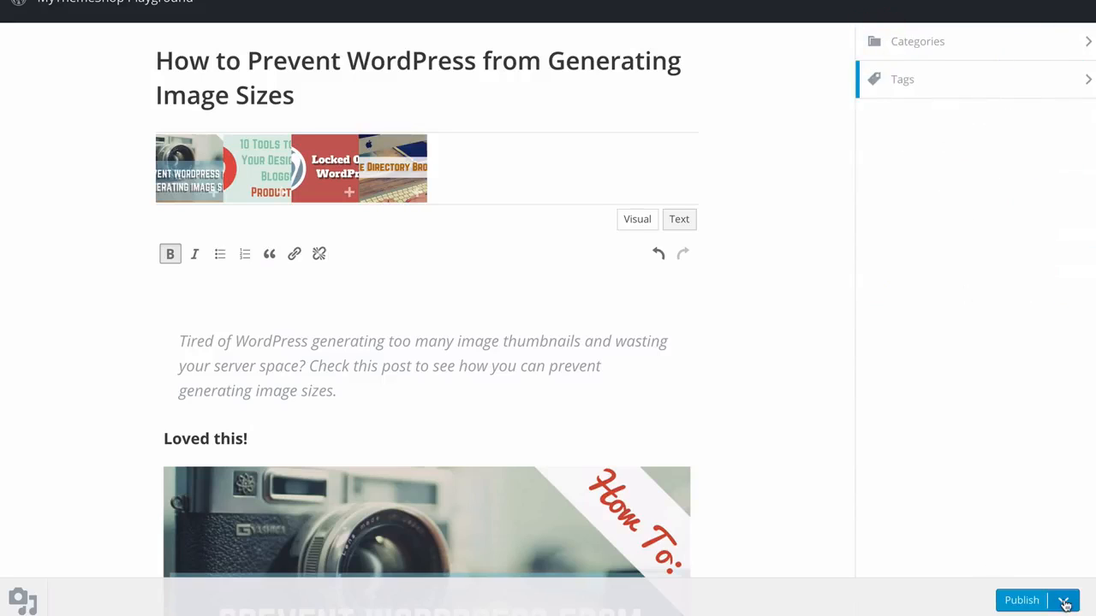
- Look over the alternative saving options, publish the post, and check the published page down to its source link
{"action": "left_click", "coordinate": [1065, 603]}
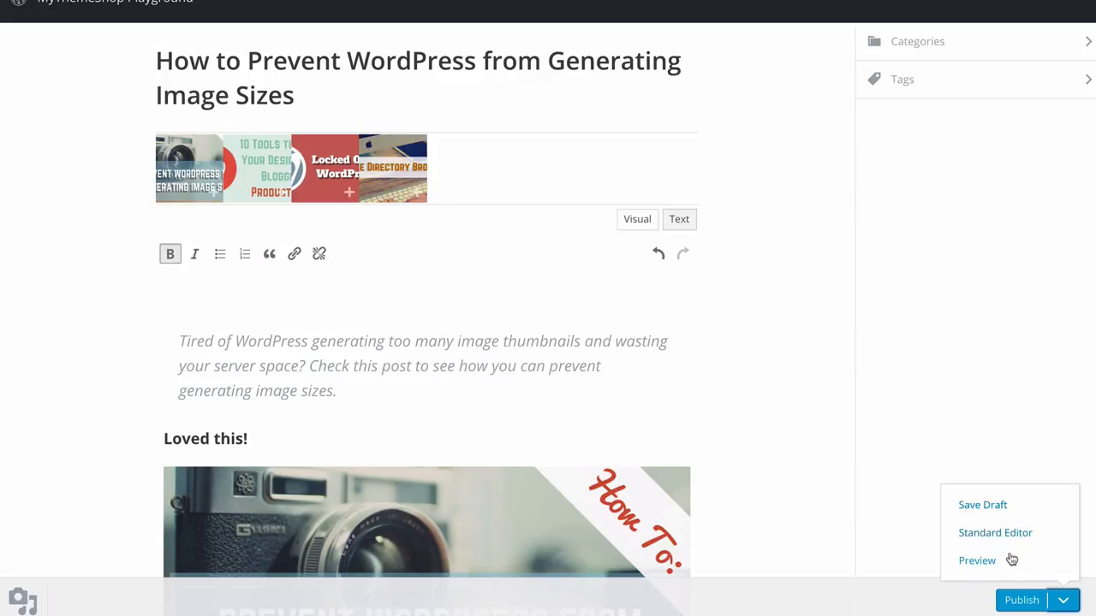
{"action": "left_click", "coordinate": [977, 453]}
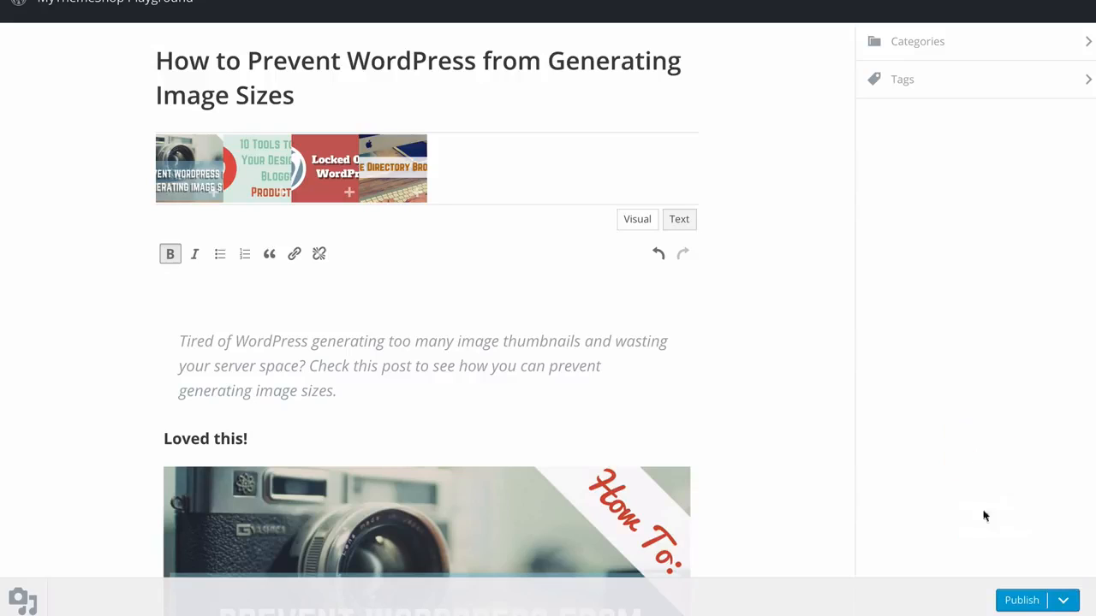
{"action": "left_click", "coordinate": [1023, 601]}
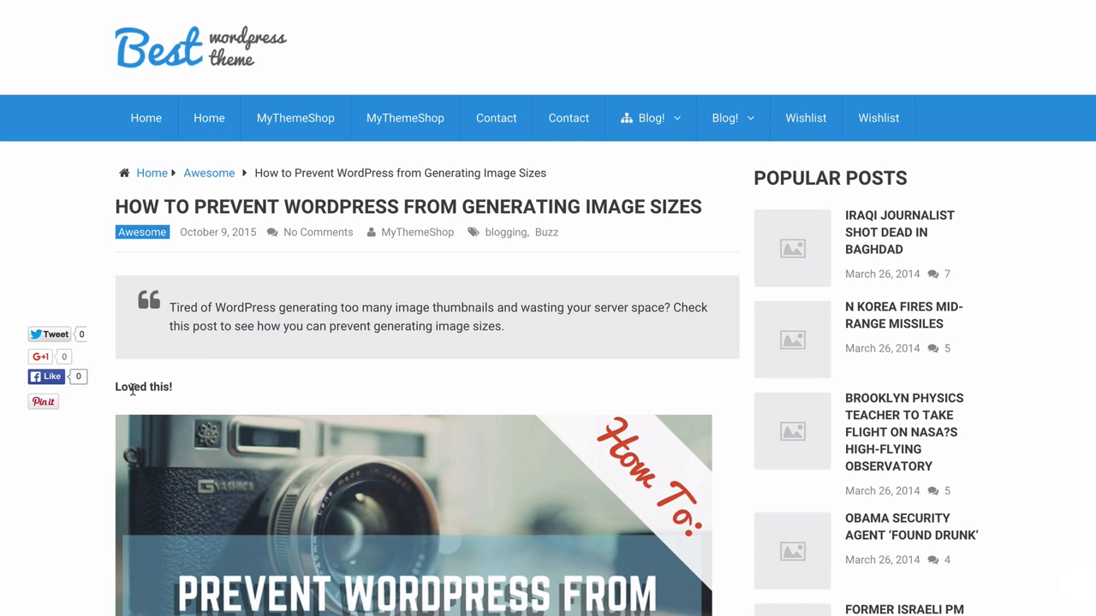
{"action": "scroll", "coordinate": [133, 381], "scroll_direction": "down", "scroll_amount": 6}
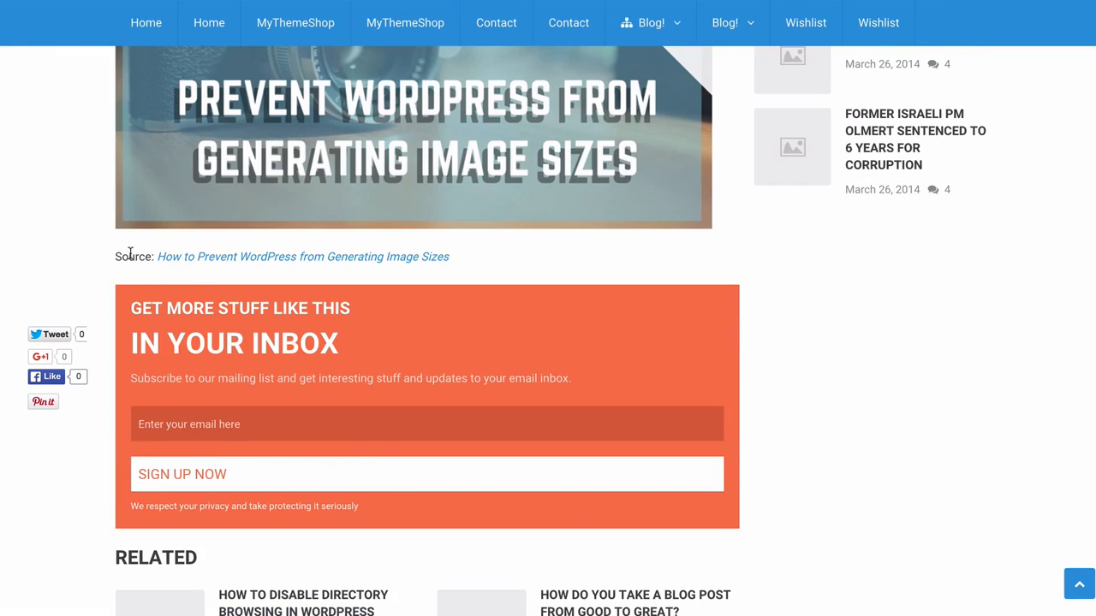
{"action": "scroll", "coordinate": [509, 350], "scroll_direction": "up", "scroll_amount": 6}
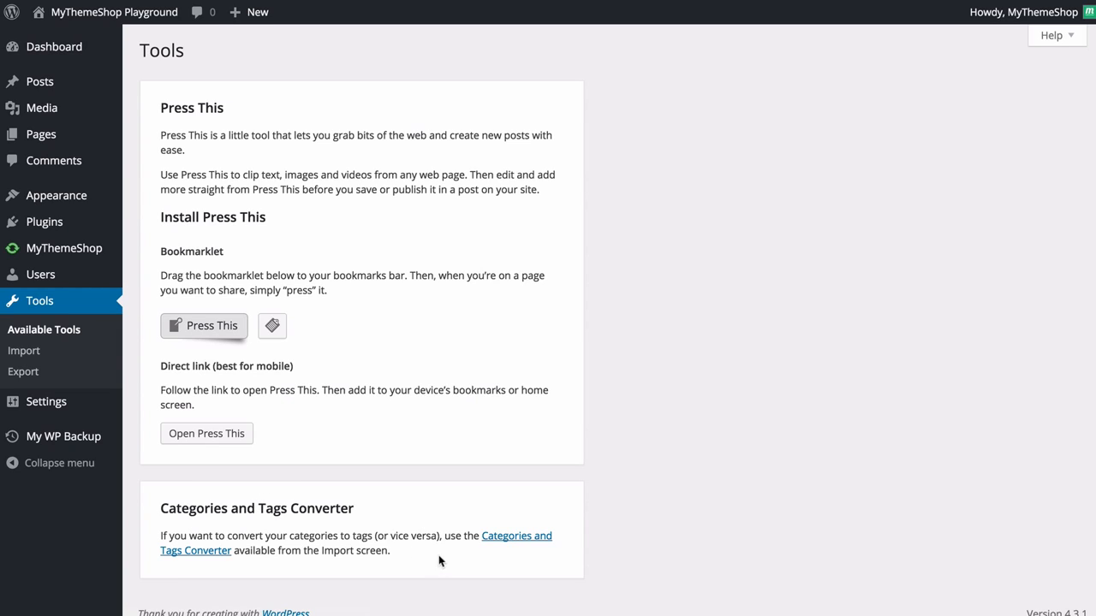
- Go from the Tools page to the importers and install the Categories to Tags Converter plugin
{"action": "left_click", "coordinate": [493, 542]}
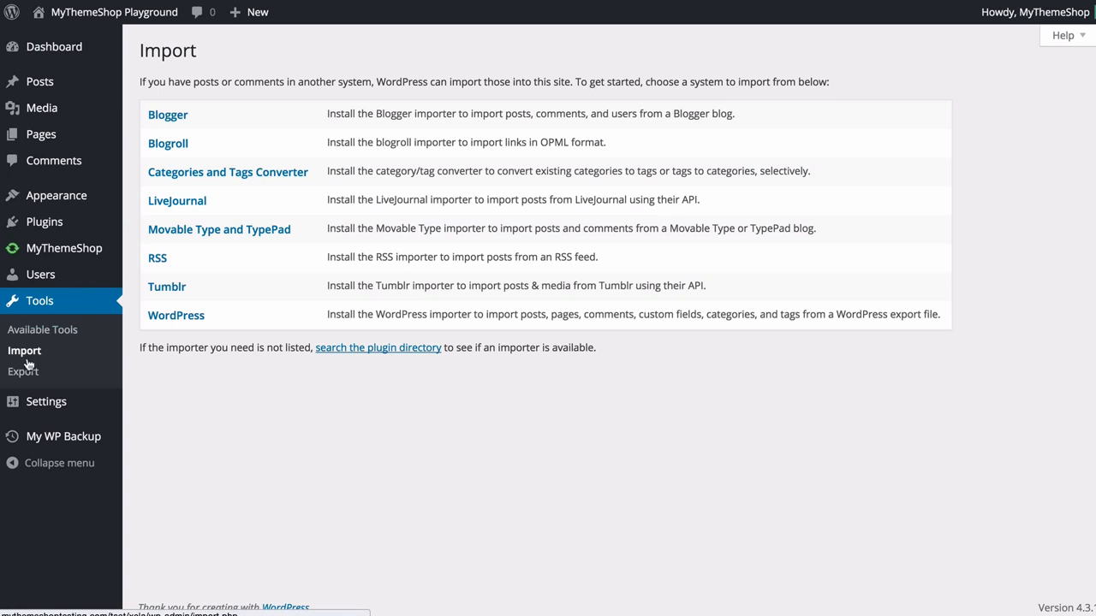
{"action": "left_click", "coordinate": [188, 176]}
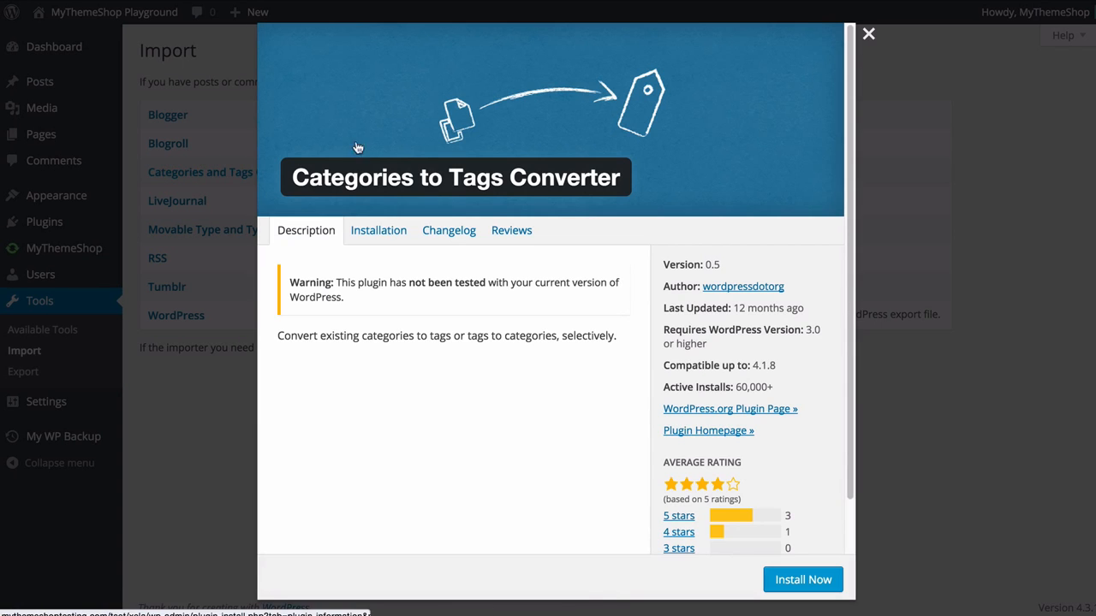
{"action": "left_click", "coordinate": [791, 582]}
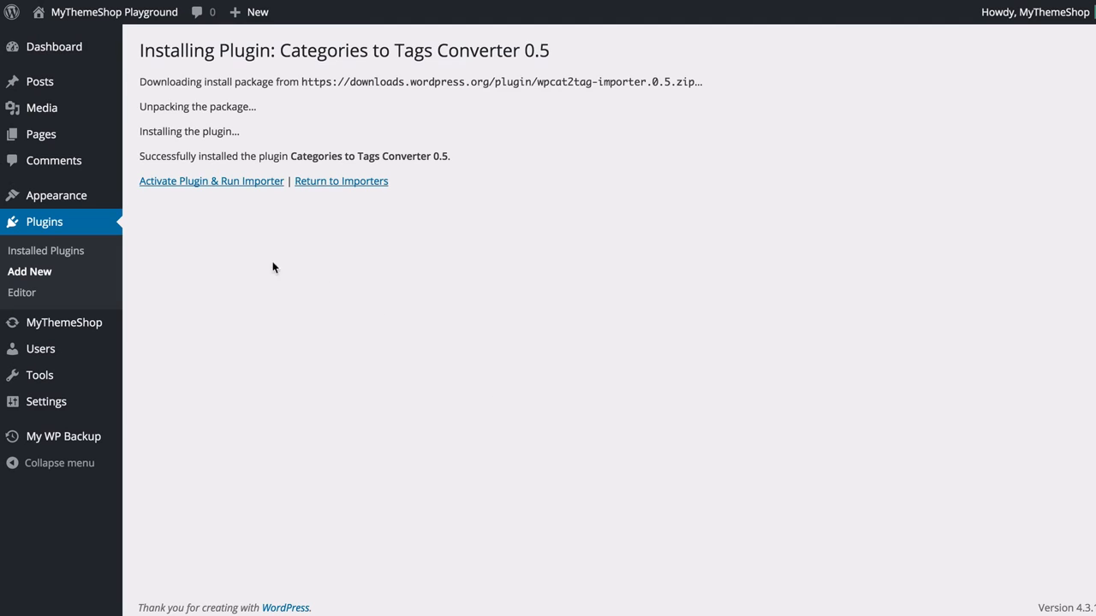
- Activate the converter plugin, run its importer, and switch it to converting tags to categories
{"action": "left_click", "coordinate": [210, 189]}
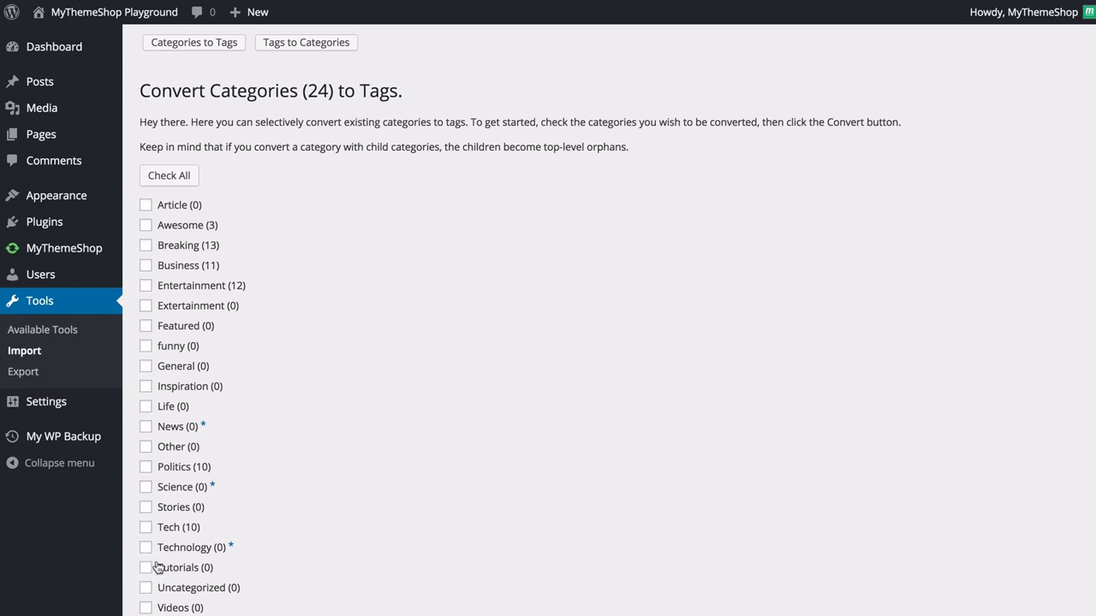
{"action": "left_click", "coordinate": [287, 44]}
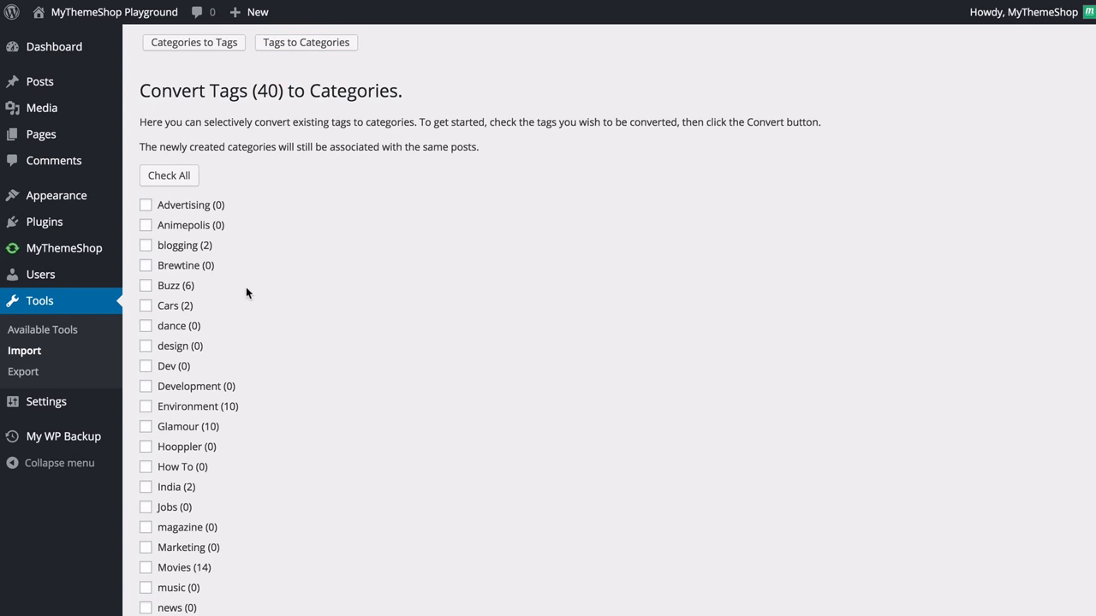
- Look through the whole list of tags available for conversion to categories, including the footnote and the convert option
{"action": "scroll", "coordinate": [257, 291], "scroll_direction": "down", "scroll_amount": 2}
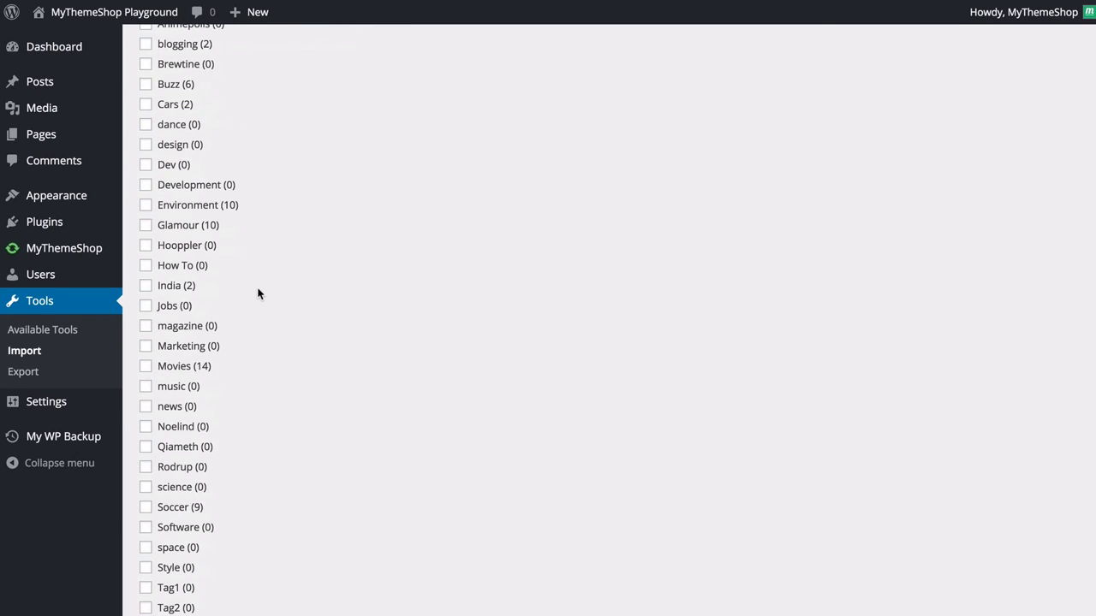
{"action": "scroll", "coordinate": [270, 227], "scroll_direction": "up", "scroll_amount": 2}
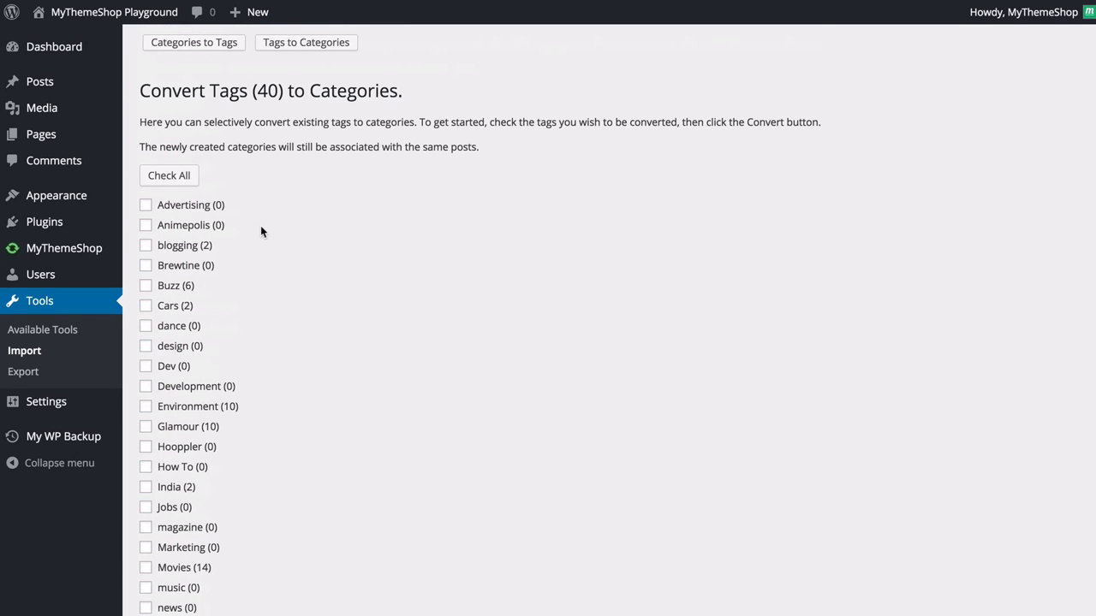
{"action": "scroll", "coordinate": [269, 248], "scroll_direction": "down", "scroll_amount": 6}
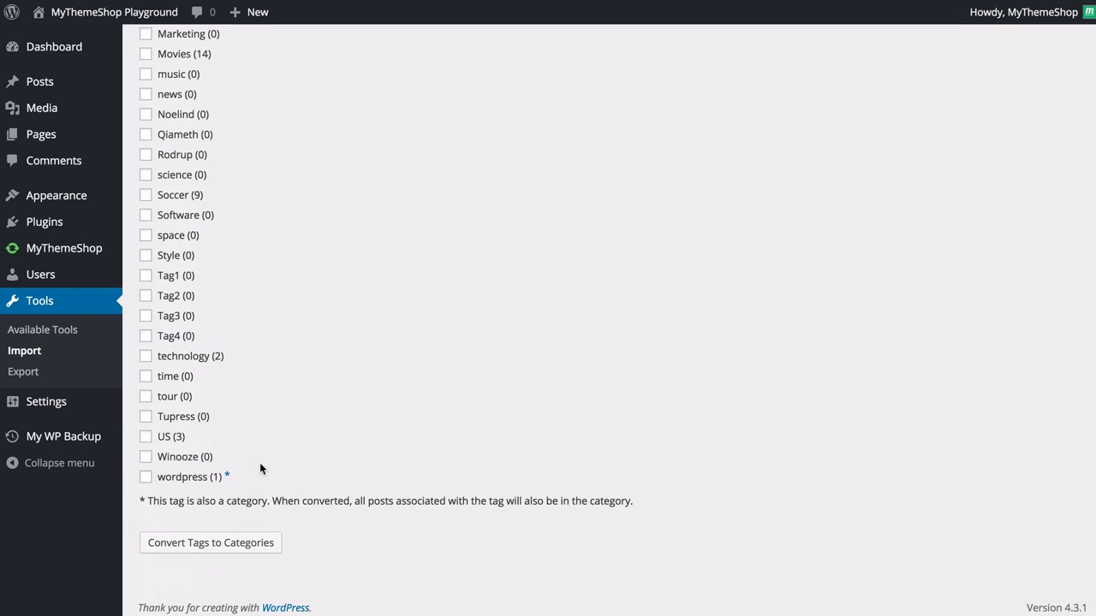
{"action": "mouse_move", "coordinate": [49, 83]}
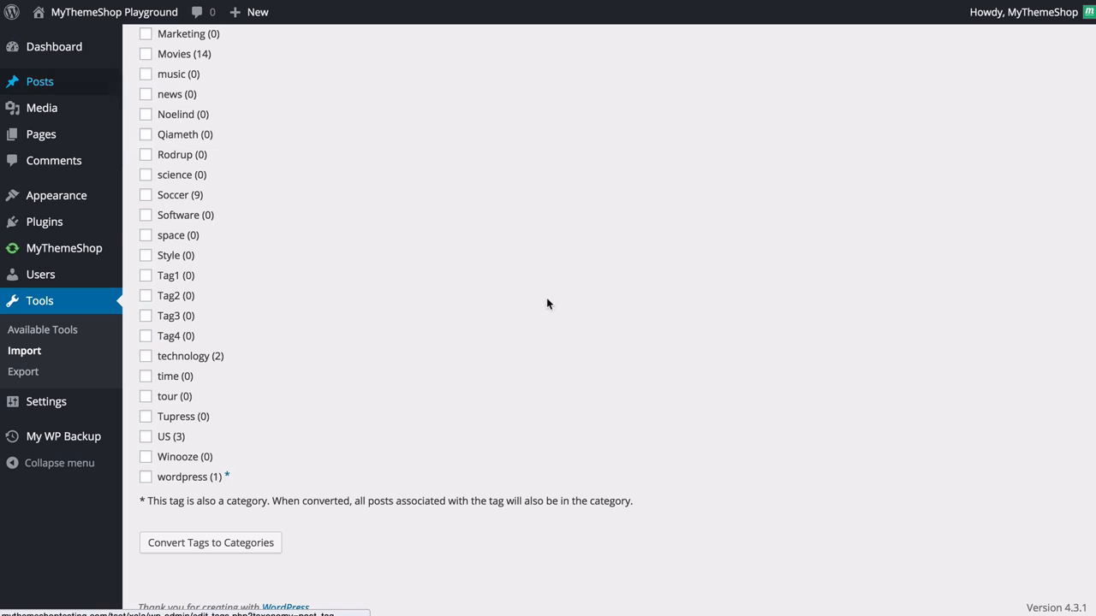
{"action": "scroll", "coordinate": [548, 295], "scroll_direction": "up", "scroll_amount": 6}
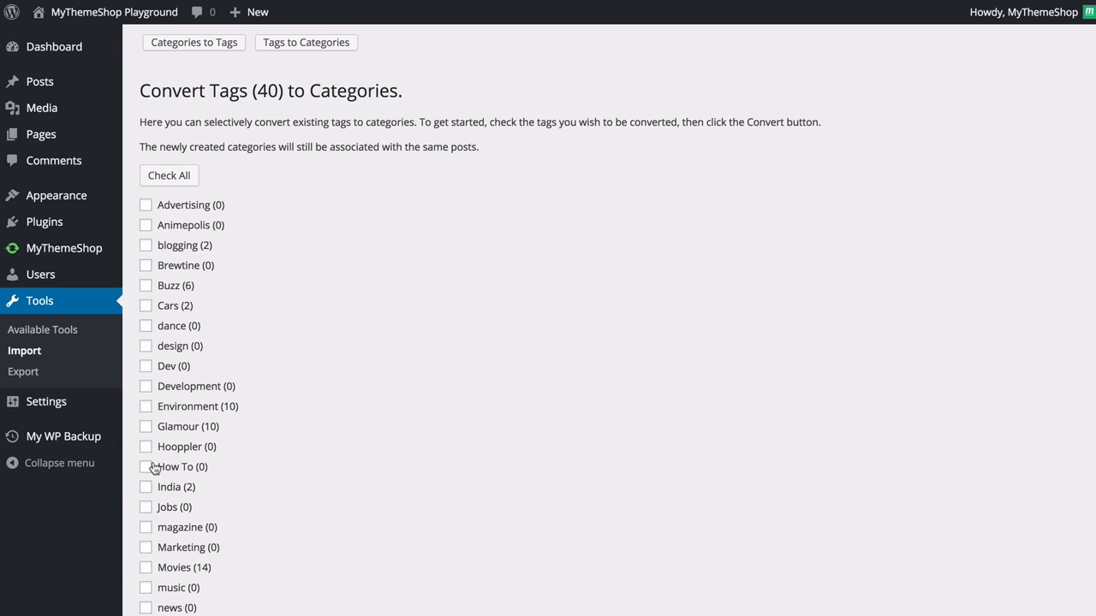
- Return to the list of importers and view the details of the LiveJournal and WordPress importers without installing them
{"action": "left_click", "coordinate": [30, 356]}
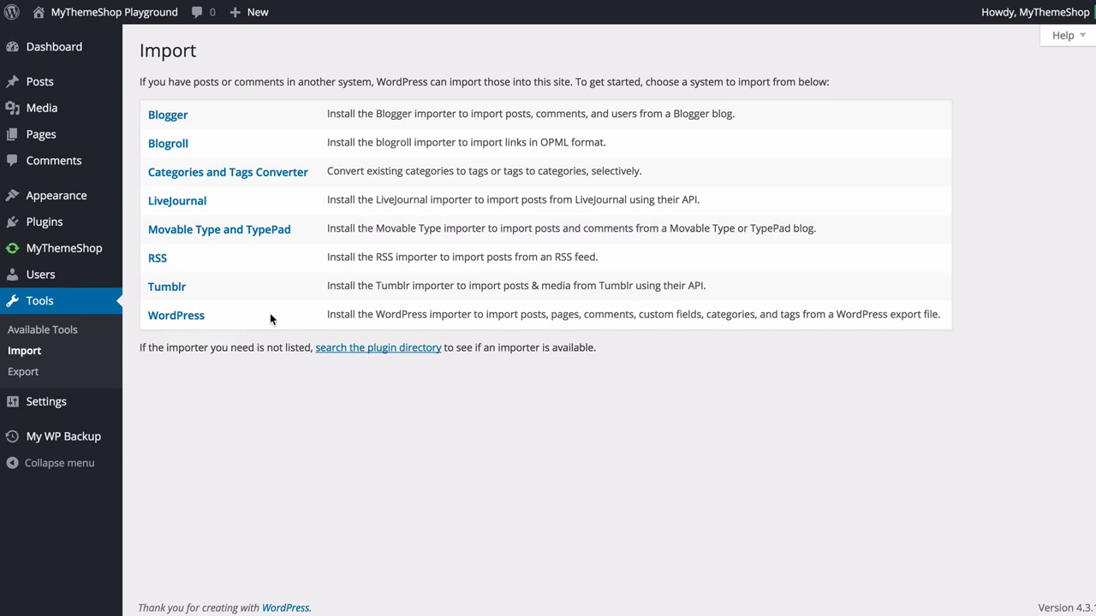
{"action": "left_click", "coordinate": [161, 204]}
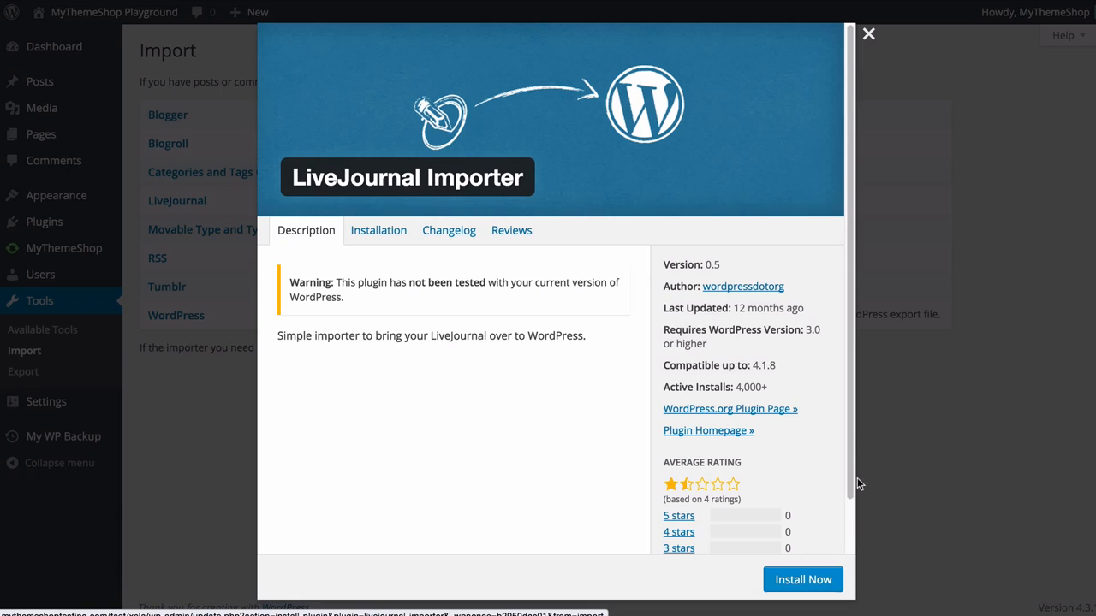
{"action": "left_click", "coordinate": [911, 410]}
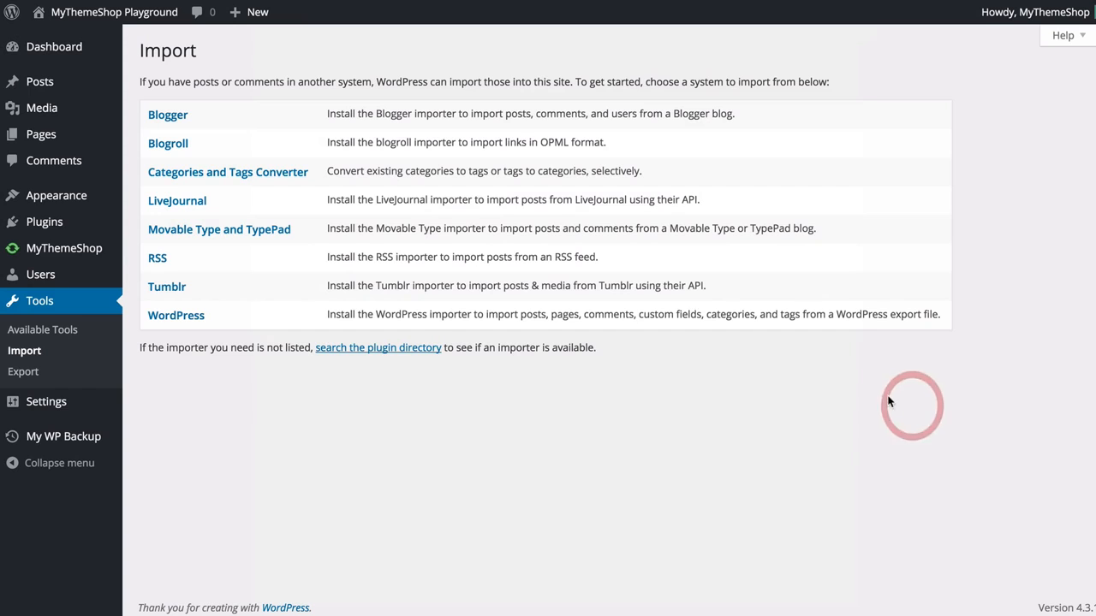
{"action": "left_click", "coordinate": [171, 323]}
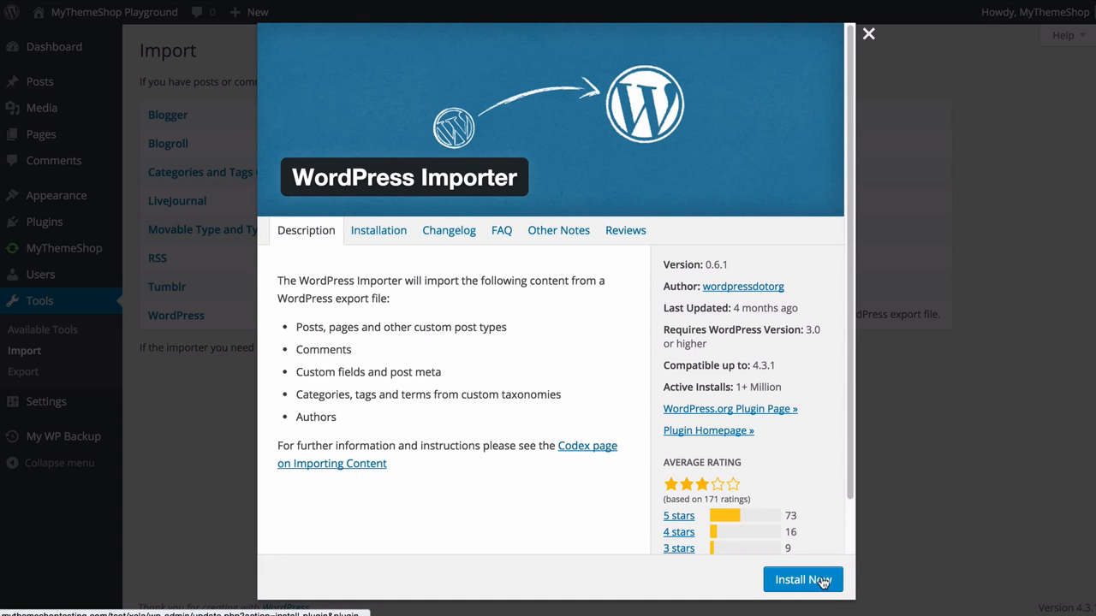
{"action": "left_click", "coordinate": [921, 484]}
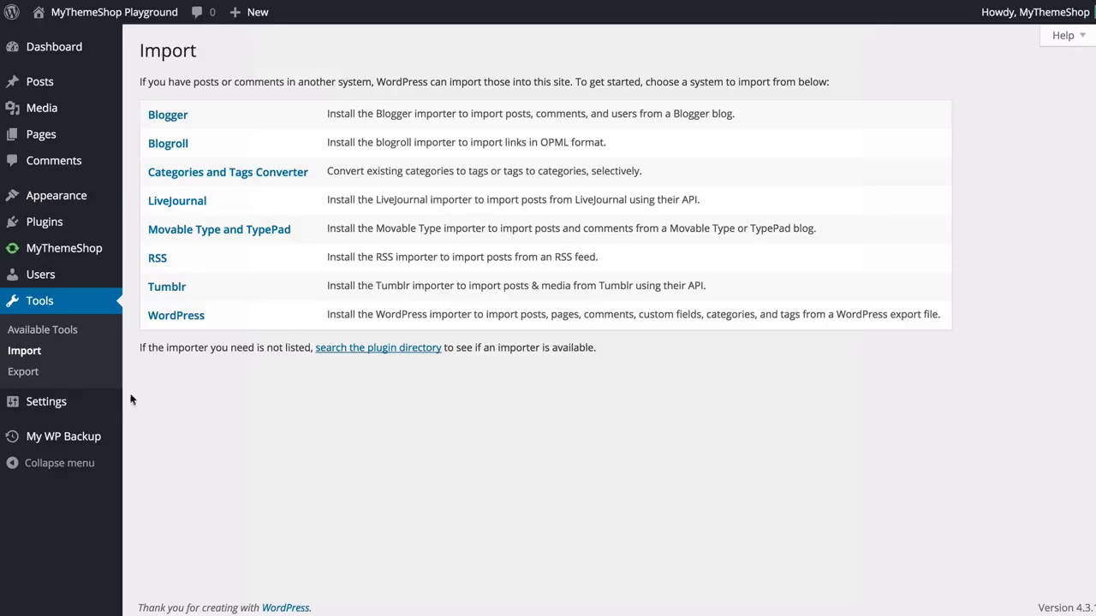
- Go to the Export tool and examine the filter options for exporting posts, including the status choices, and for exporting pages
{"action": "left_click", "coordinate": [22, 374]}
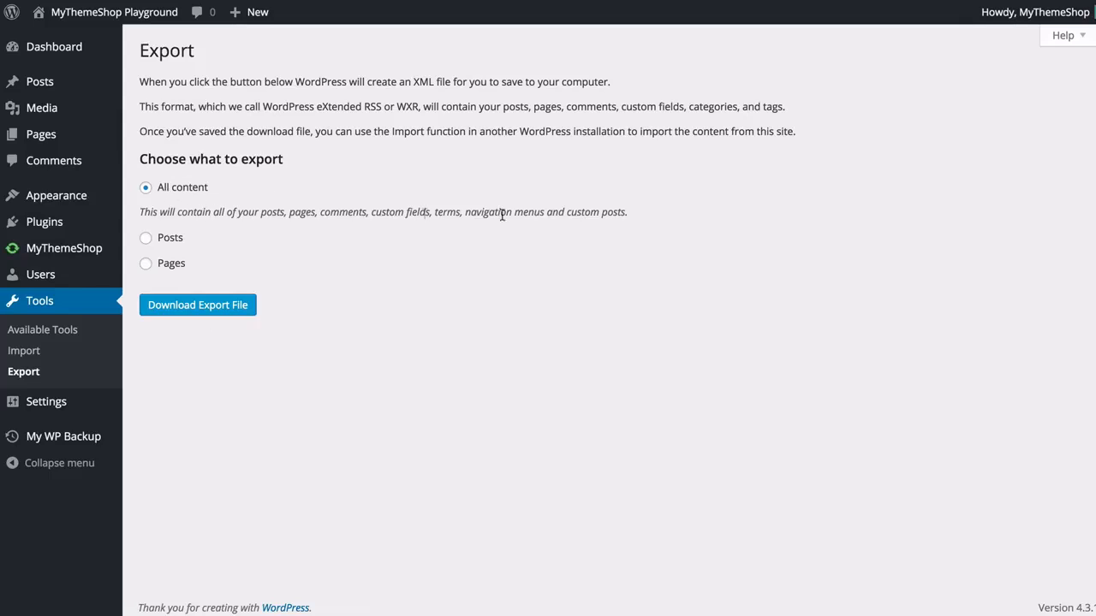
{"action": "left_click", "coordinate": [168, 242]}
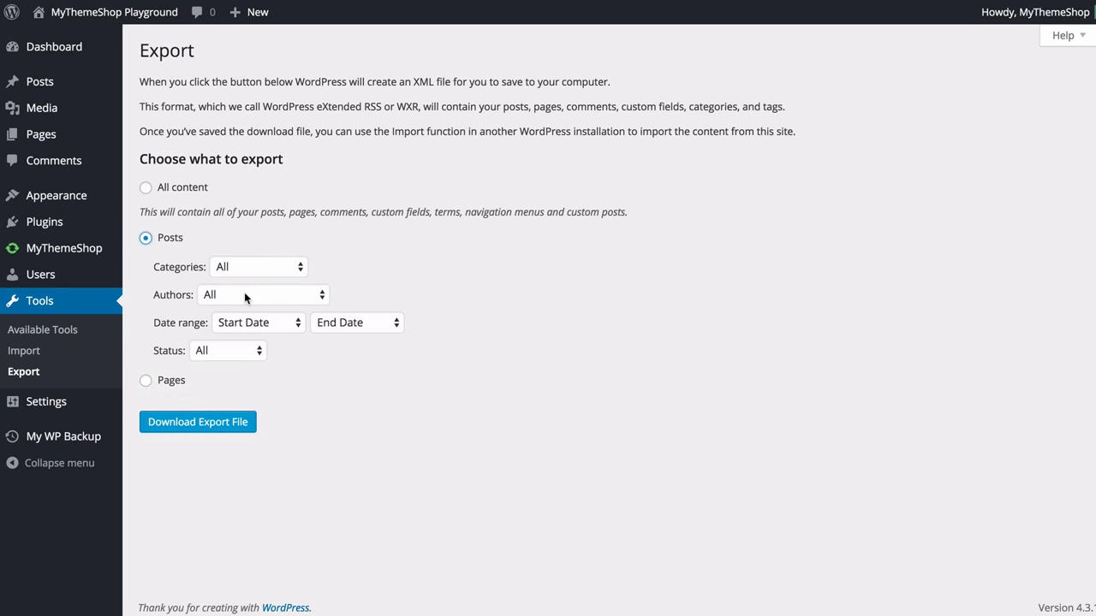
{"action": "left_click", "coordinate": [257, 350]}
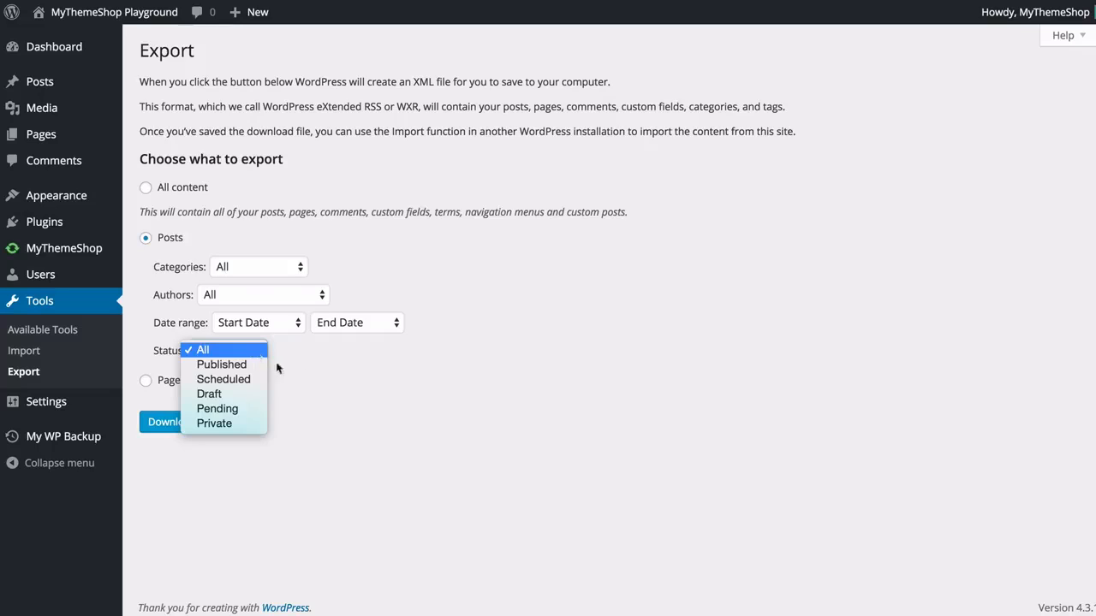
{"action": "left_click", "coordinate": [312, 369]}
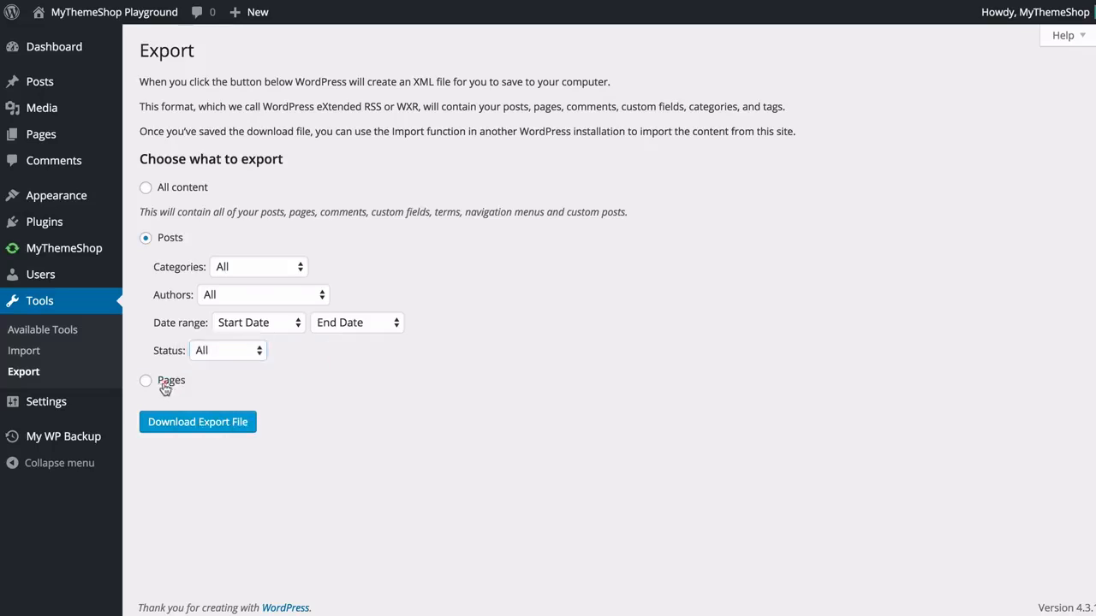
{"action": "left_click", "coordinate": [167, 385]}
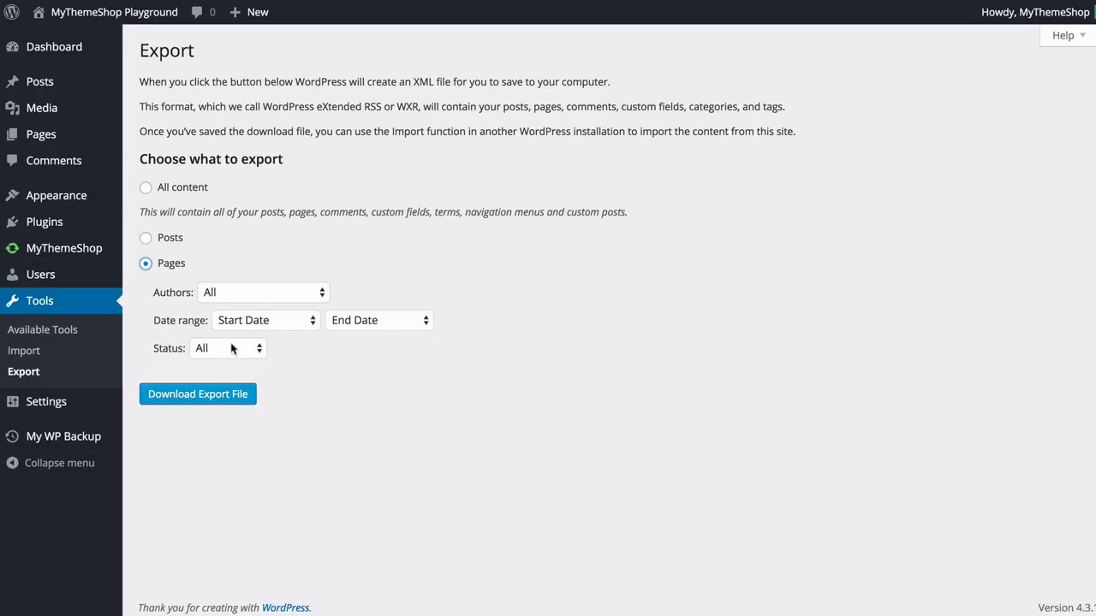
- Export all content, save the XML export file in the MyThemeShop folder, and return to the dashboard
{"action": "left_click", "coordinate": [195, 196]}
{"action": "left_click", "coordinate": [206, 308]}
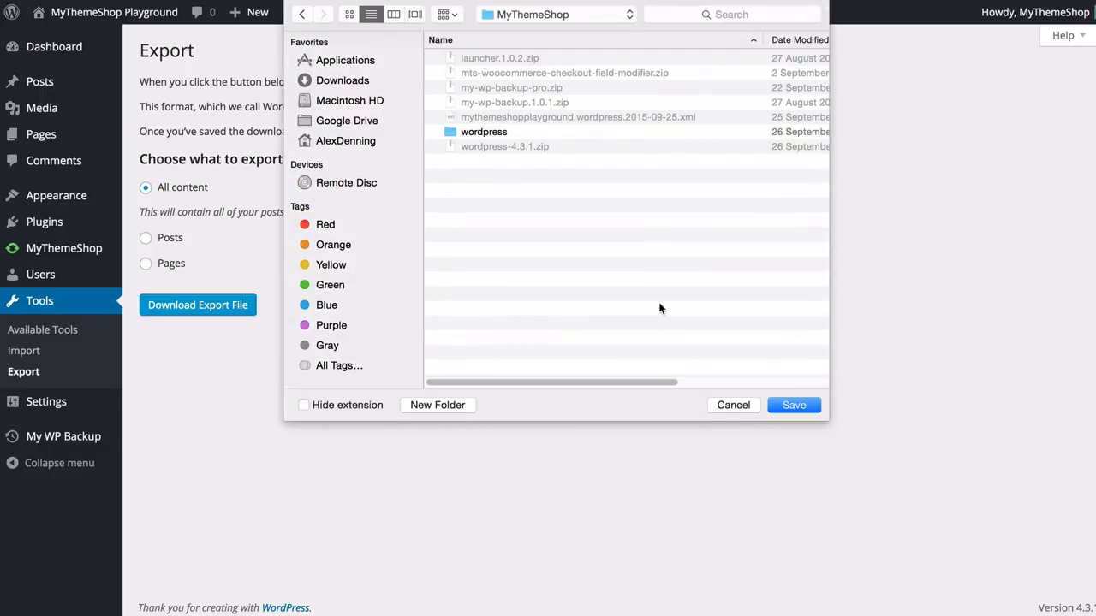
{"action": "left_click", "coordinate": [795, 406]}
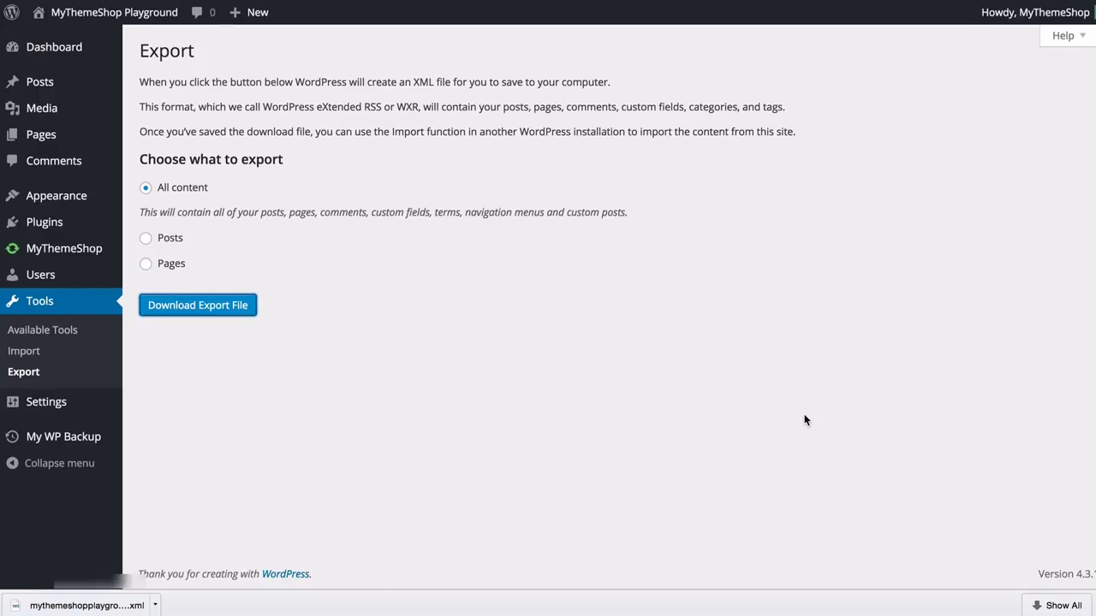
{"action": "left_click", "coordinate": [73, 52]}
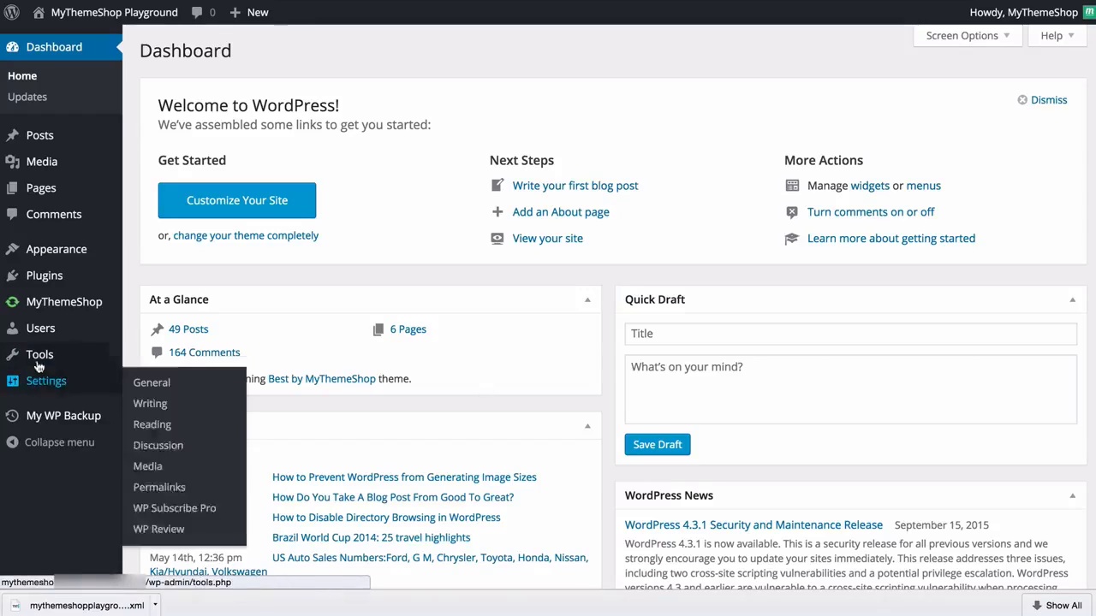
{"action": "mouse_move", "coordinate": [30, 360]}
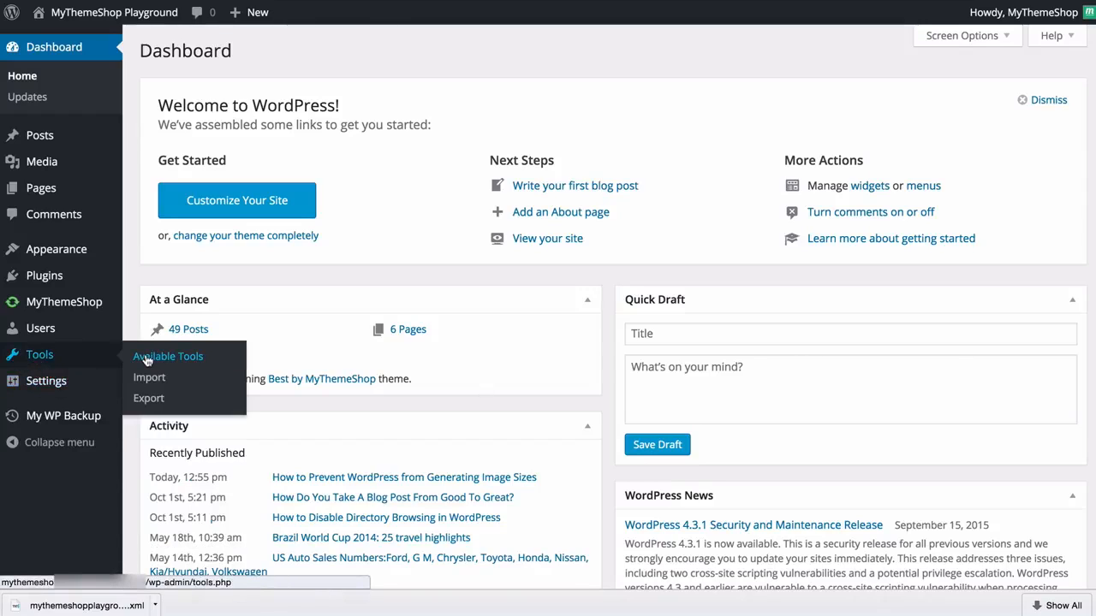